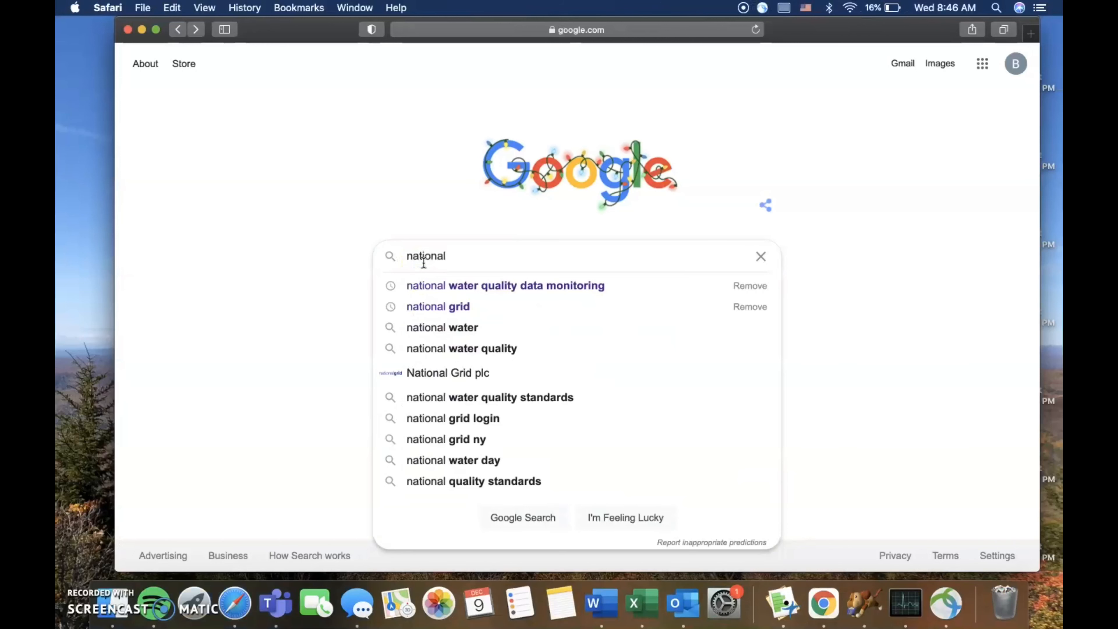
Search Google for "national water quality data monitoring" and open the Water Quality Portal's data download form.
click(467, 286)
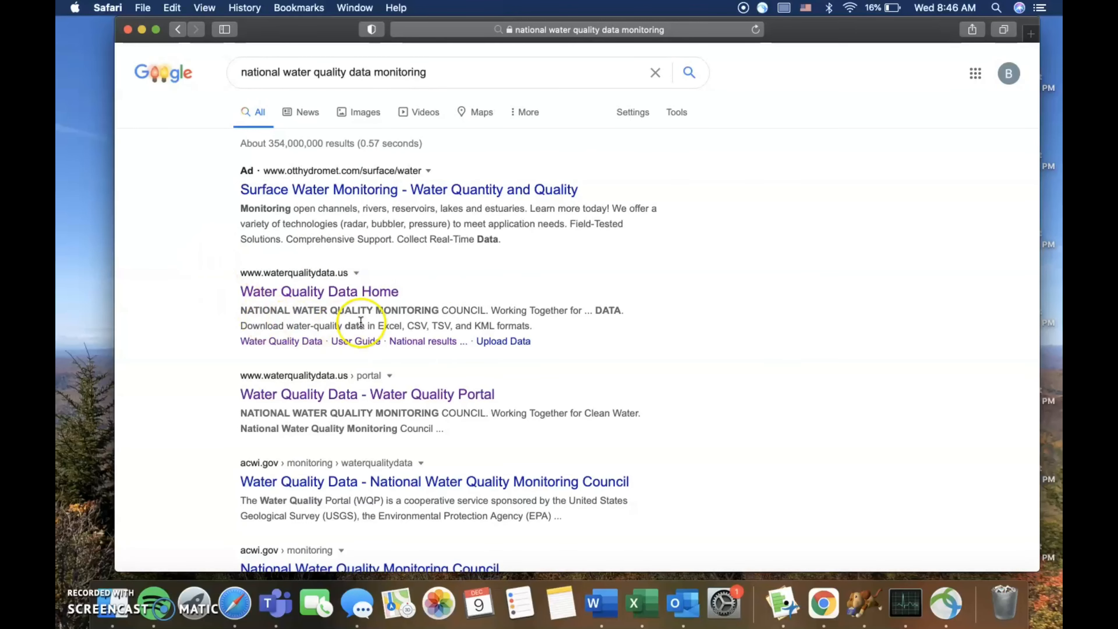
click(374, 291)
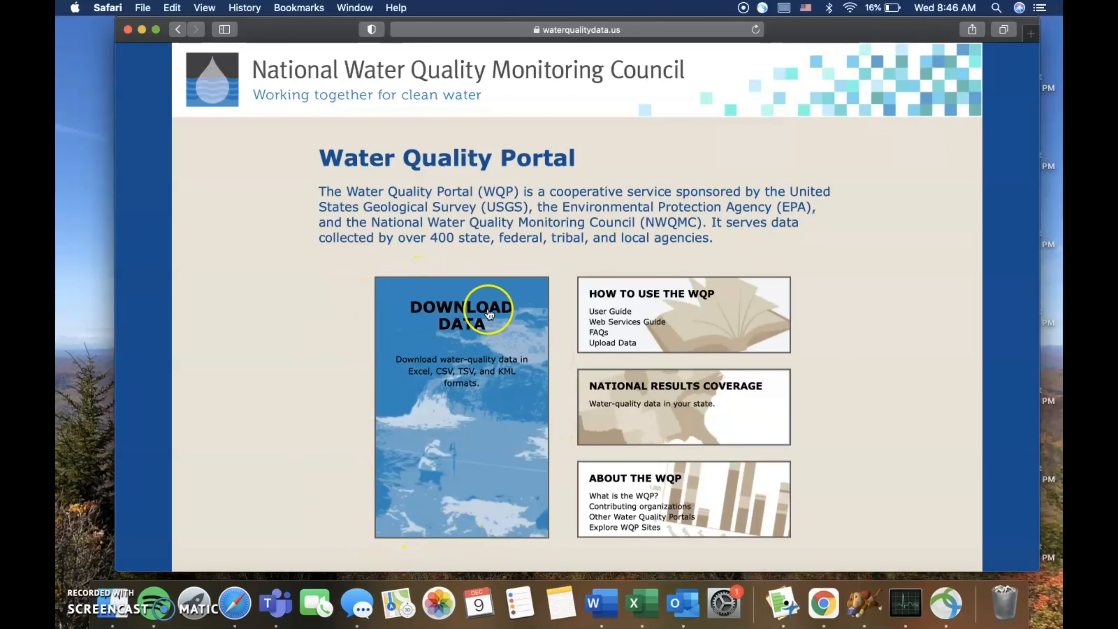
click(466, 329)
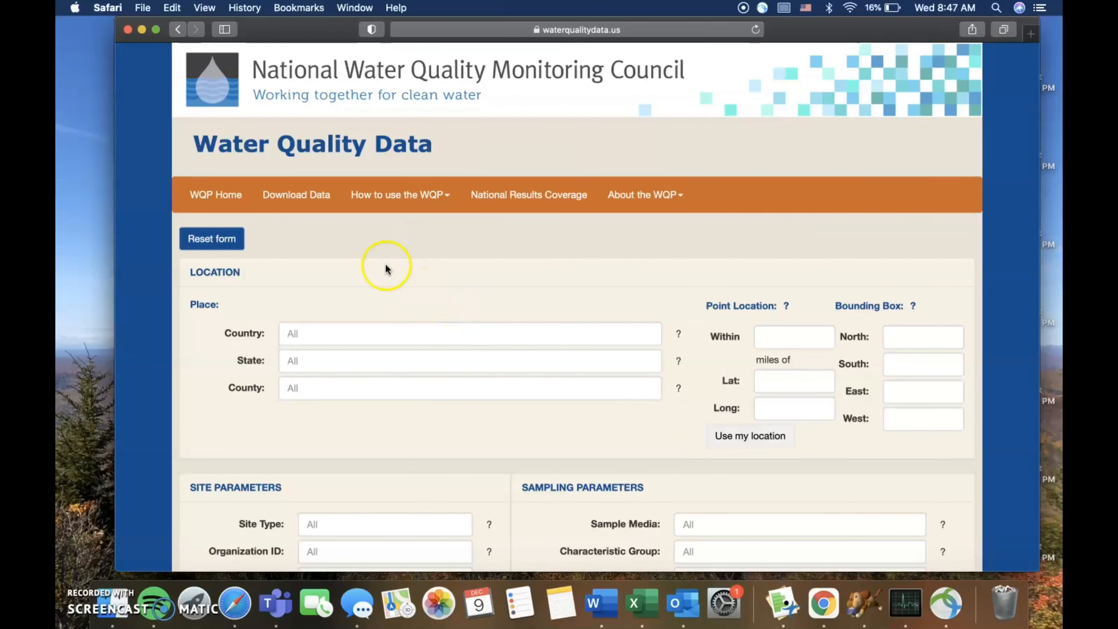
Set the location to the United States of America as country and New York as state.
click(299, 333)
text(United)
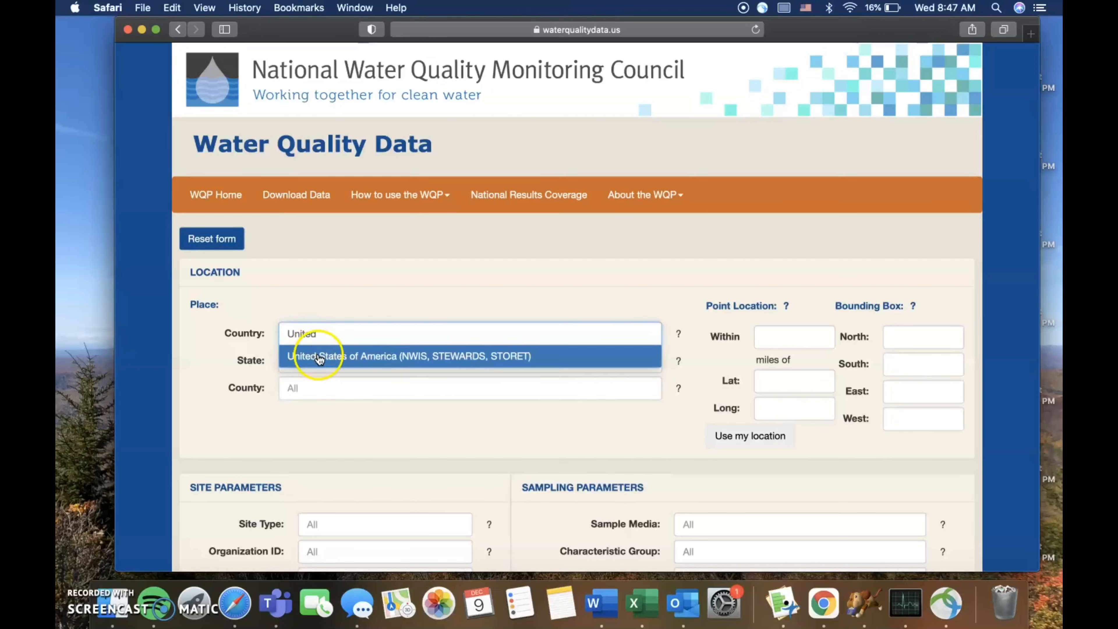
click(319, 358)
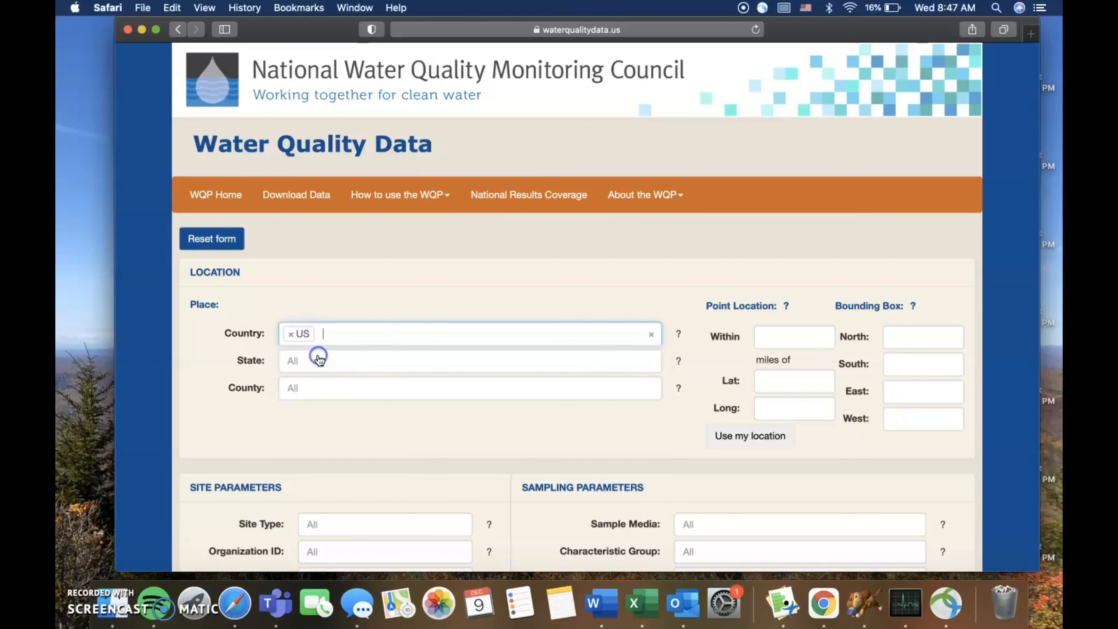
click(294, 361)
text(New)
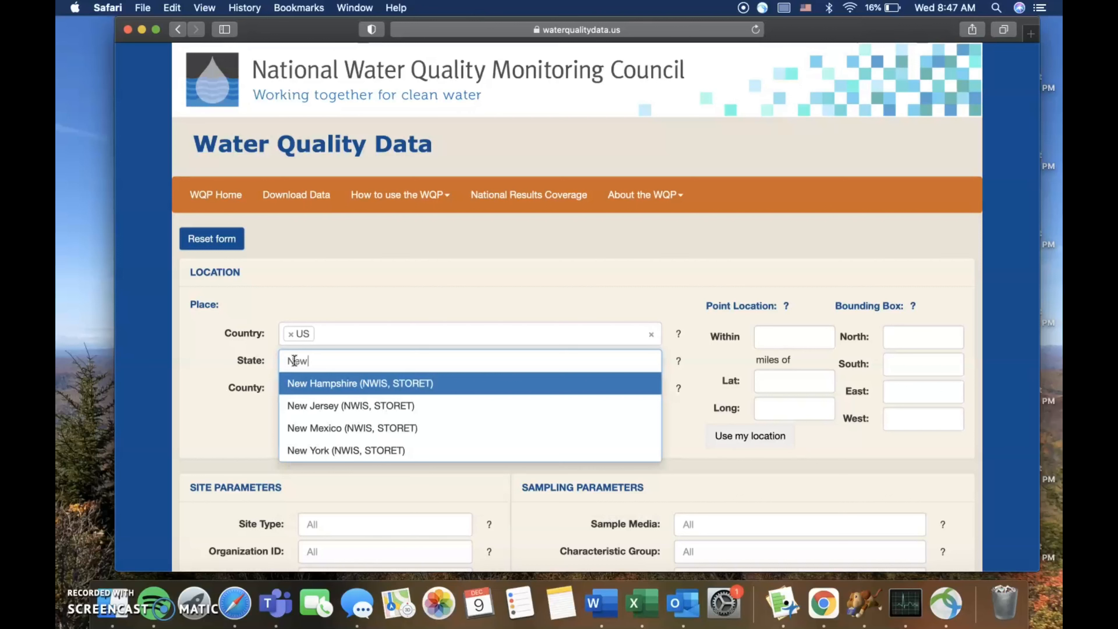
click(317, 451)
Set the site type to Well (NWIS, STORET) in the site parameters.
scroll(587, 434, down, 8)
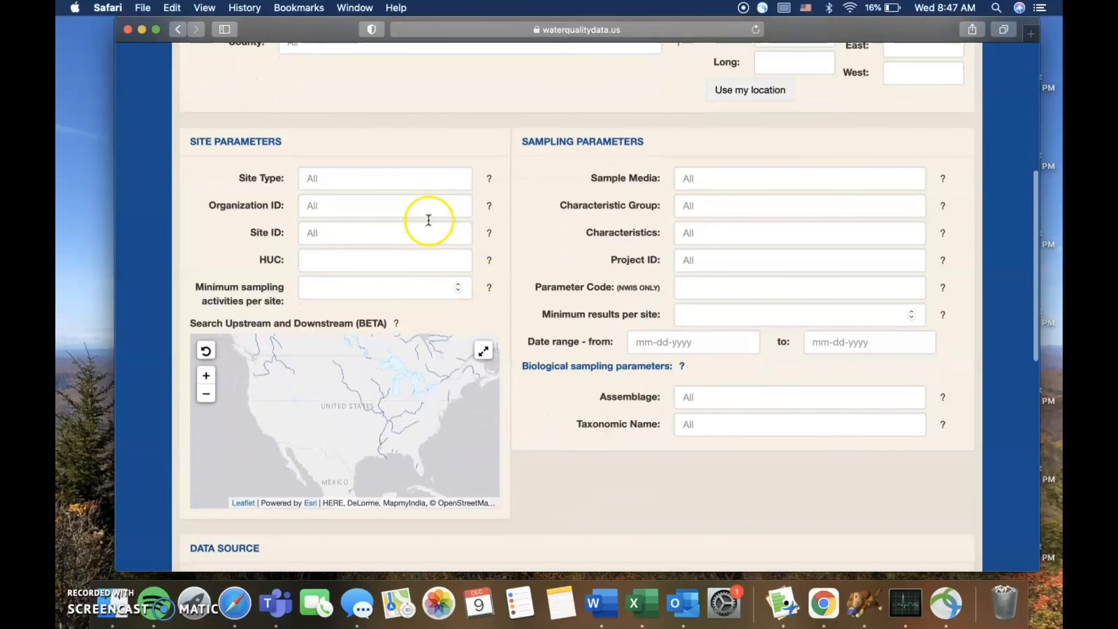
click(348, 176)
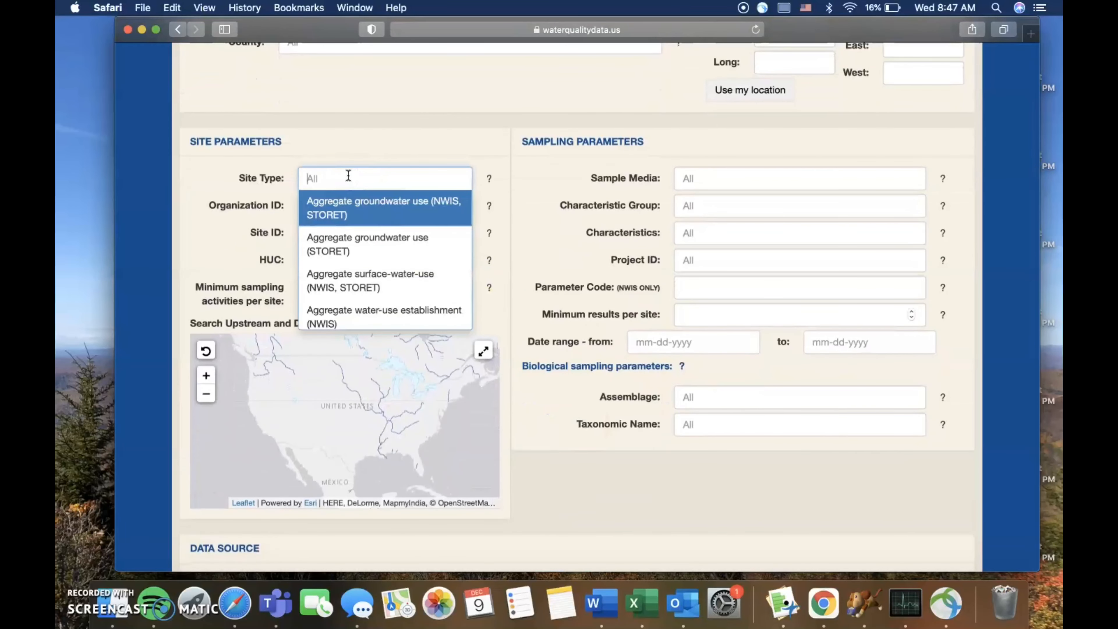
scroll(350, 220, down, 5)
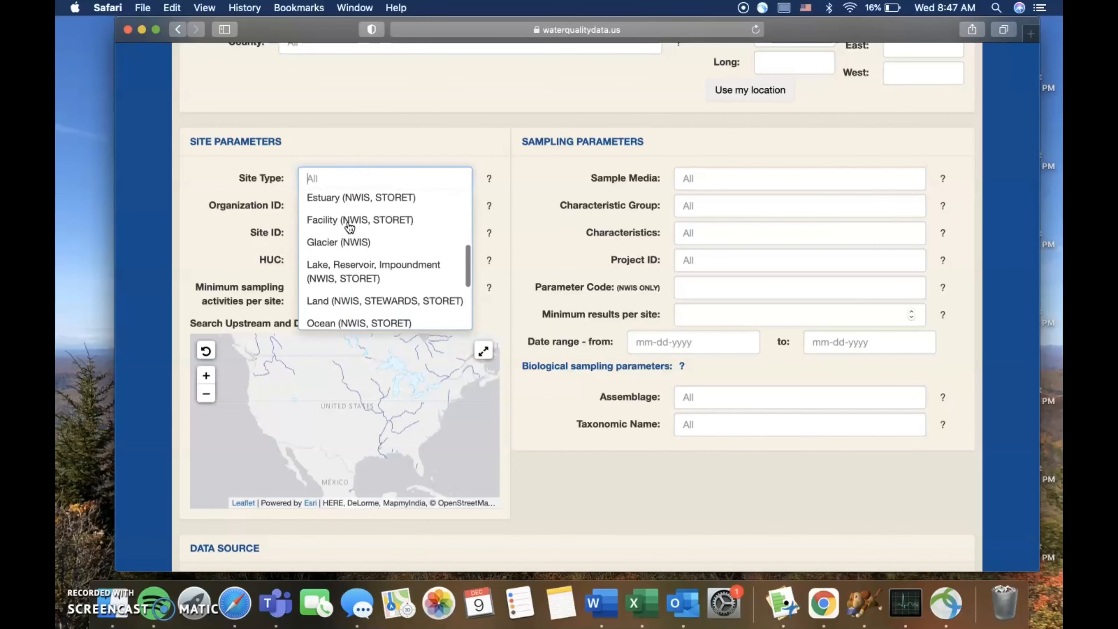
scroll(350, 225, down, 3)
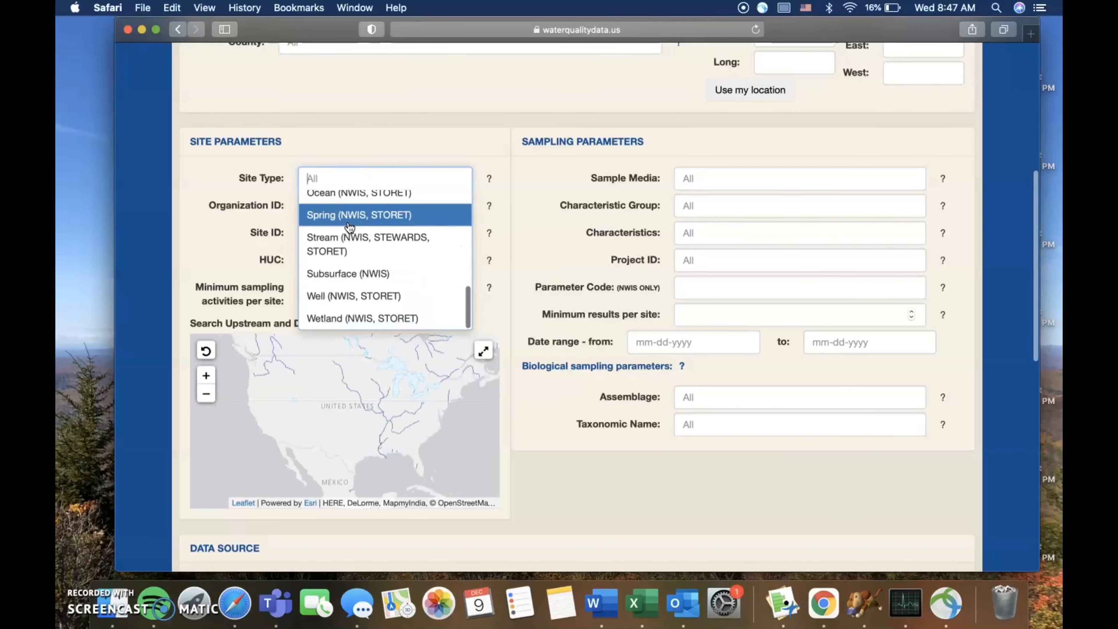
click(327, 305)
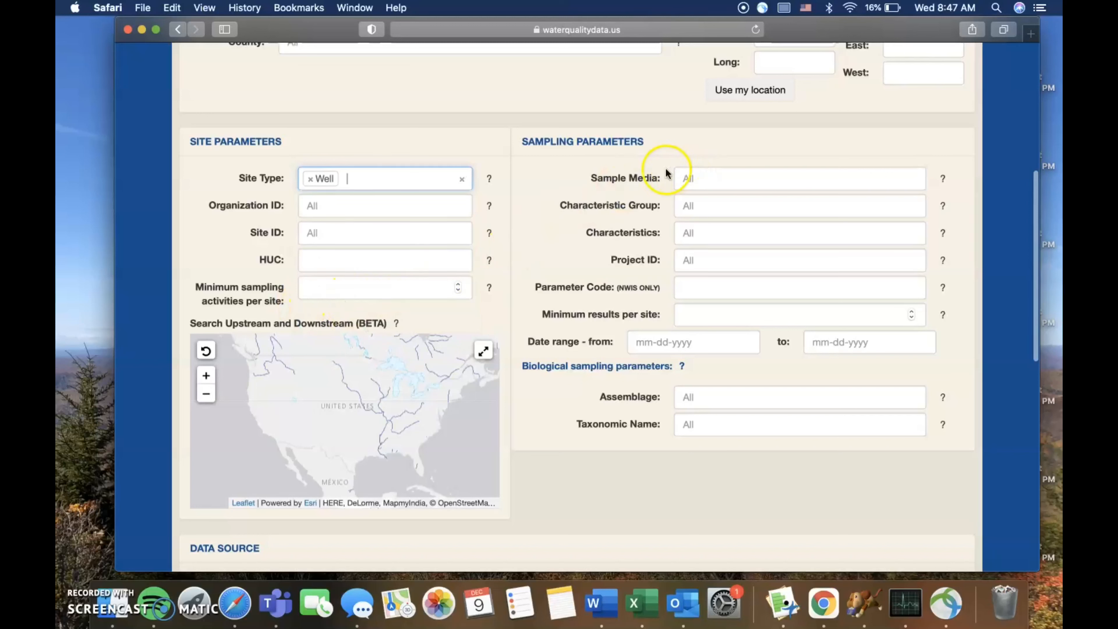
Set the sample media to Water (NWIS, STORET) in the sampling parameters.
click(703, 179)
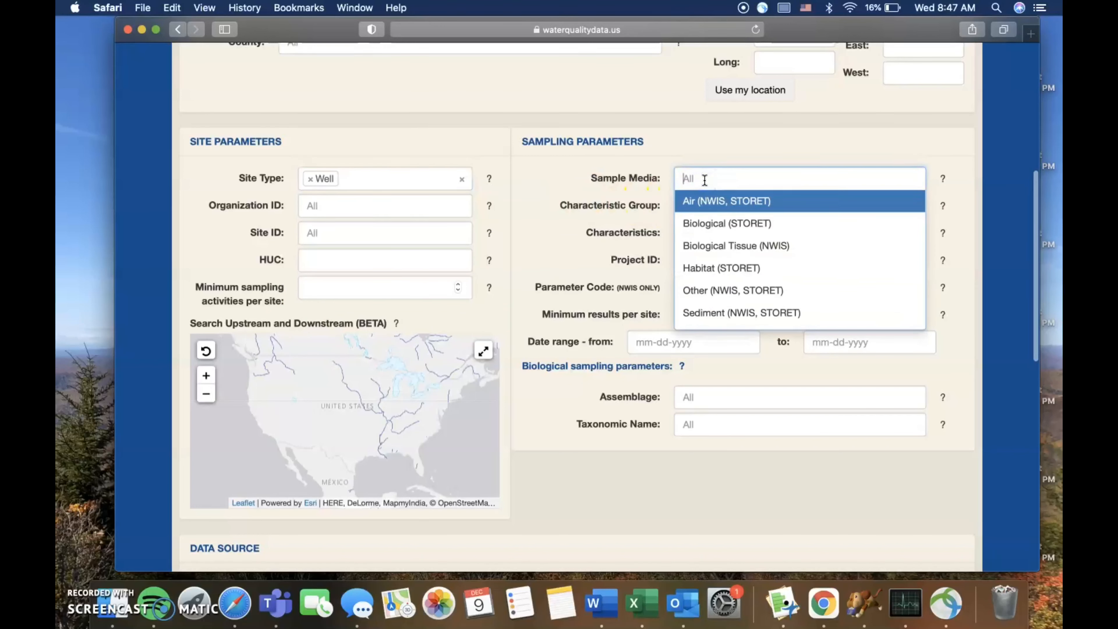
text(Water)
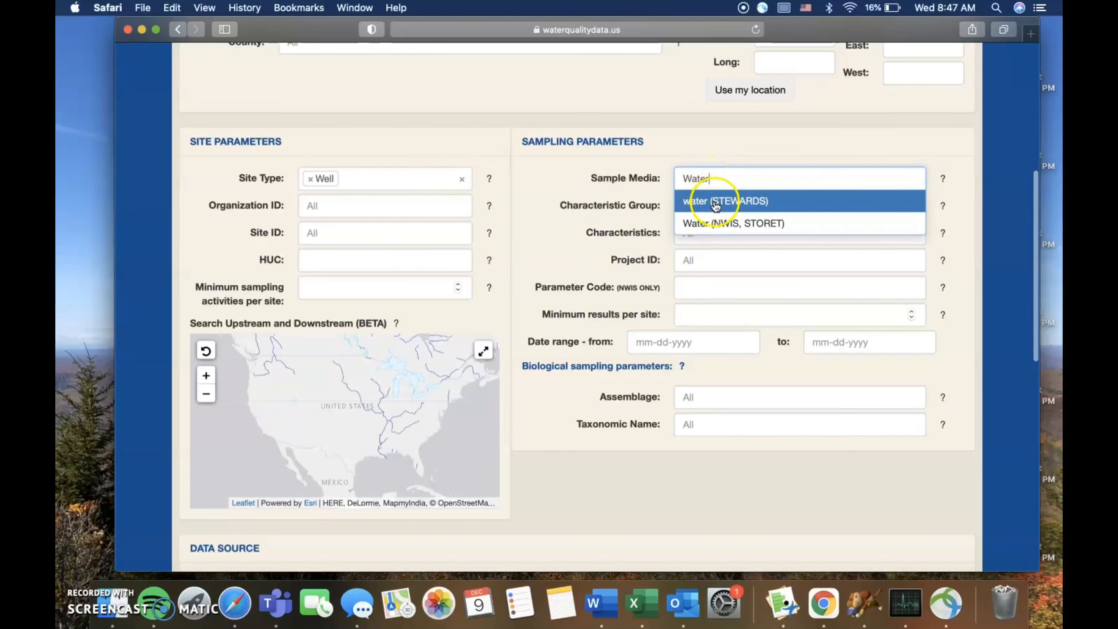
click(721, 221)
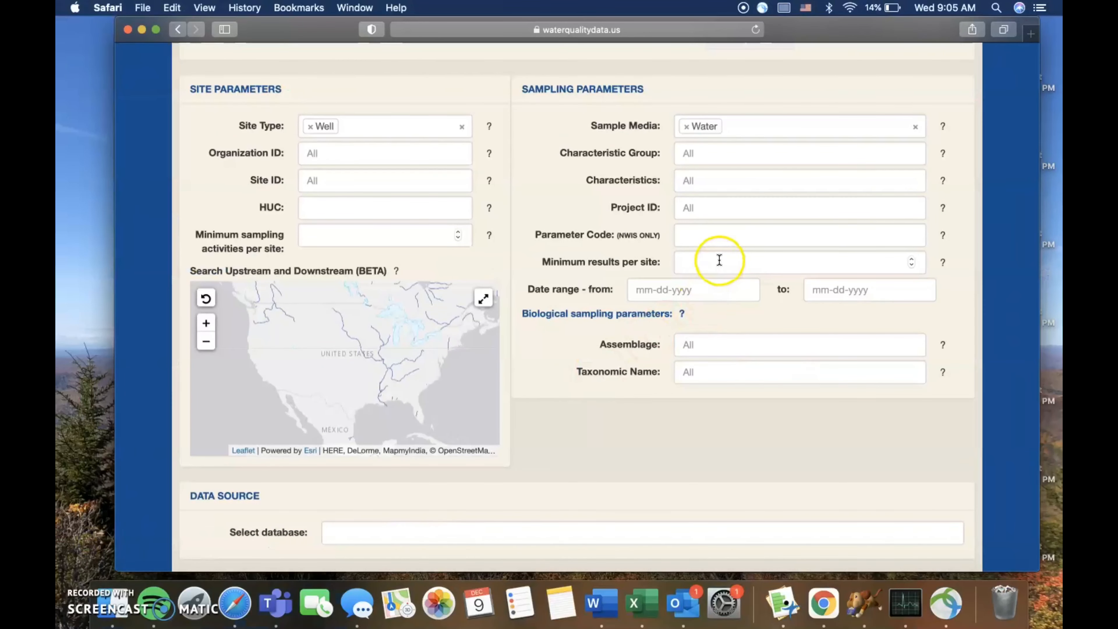
Enter parameter code 00900 and limit the date range to 01-01-2019 through 12-31-2019.
click(698, 234)
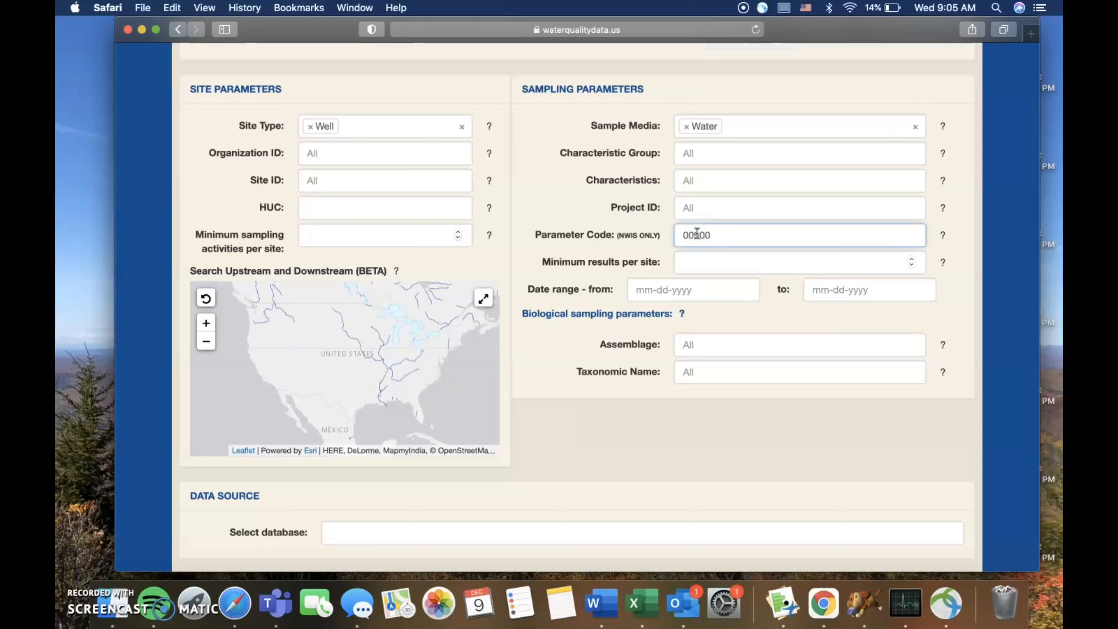
click(731, 238)
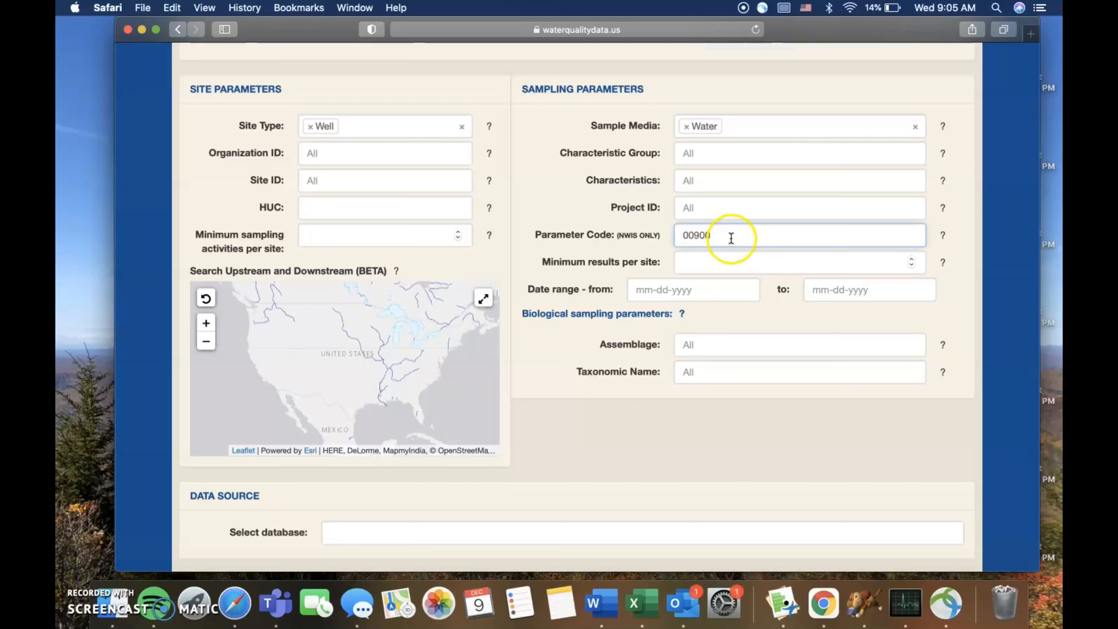
click(641, 282)
text(0)
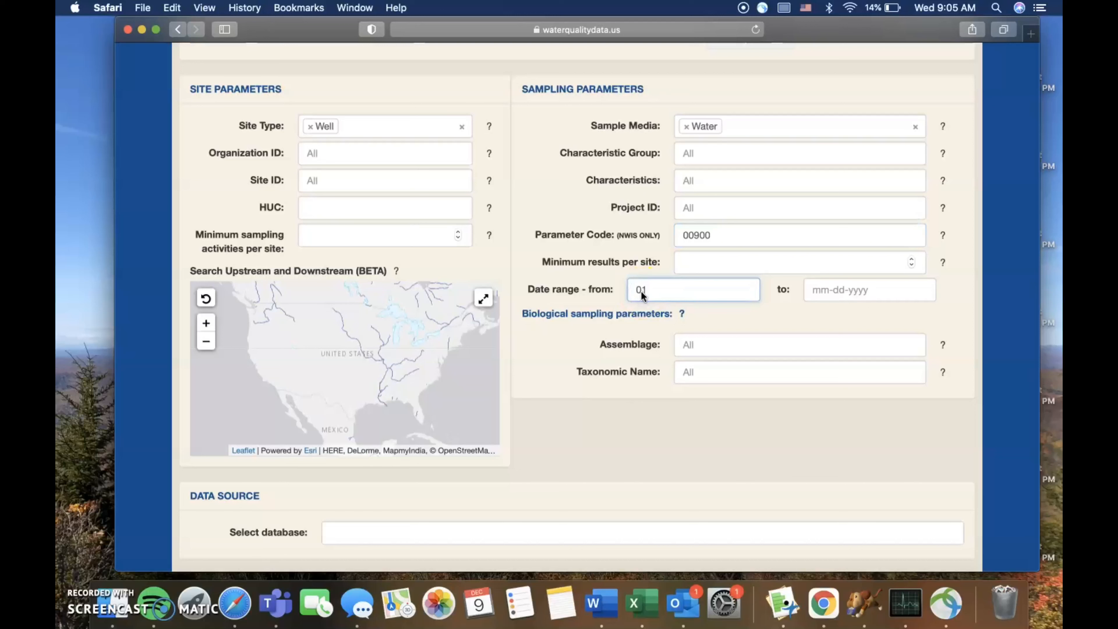
text(1-01-2019)
click(828, 289)
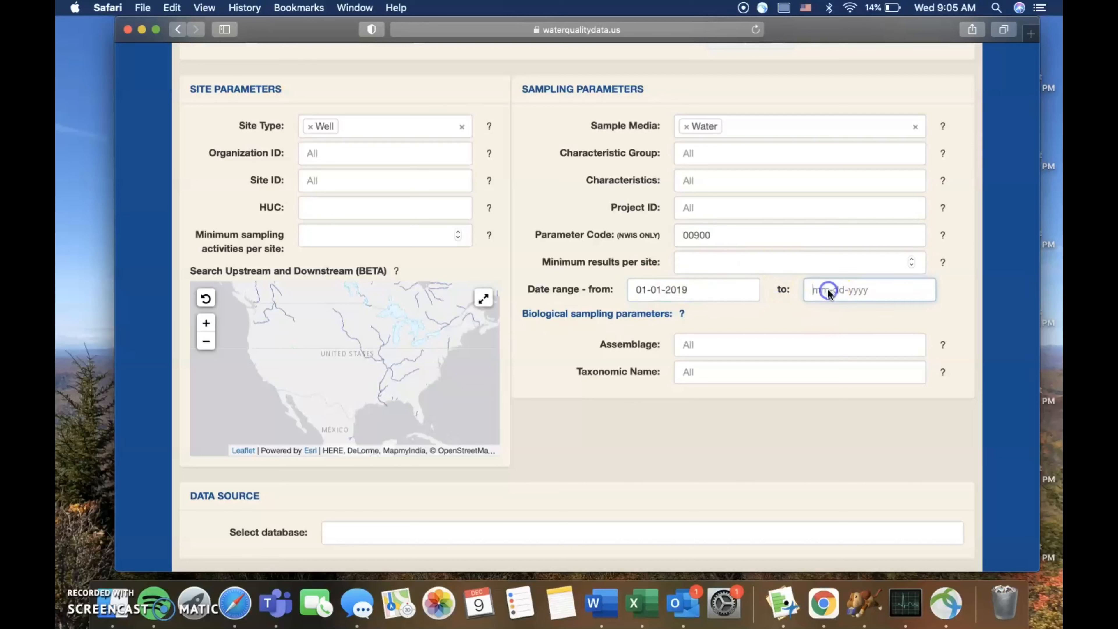
text(12-31-2019)
Download the sample results (physical/chemical metadata) in MS Excel 2007+ format.
scroll(828, 289, down, 10)
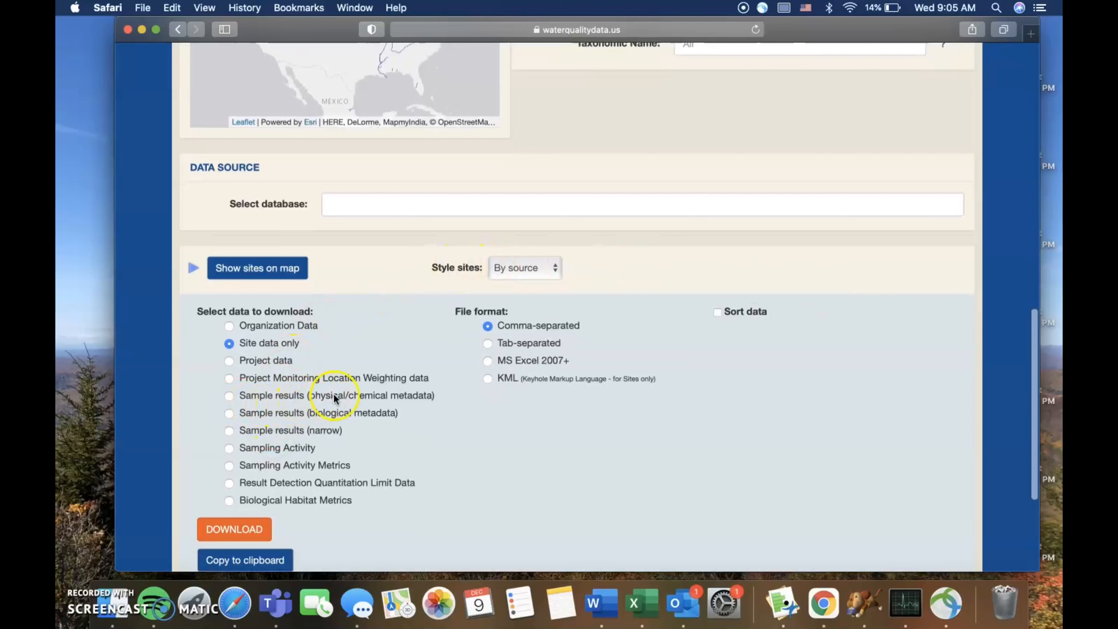
click(229, 395)
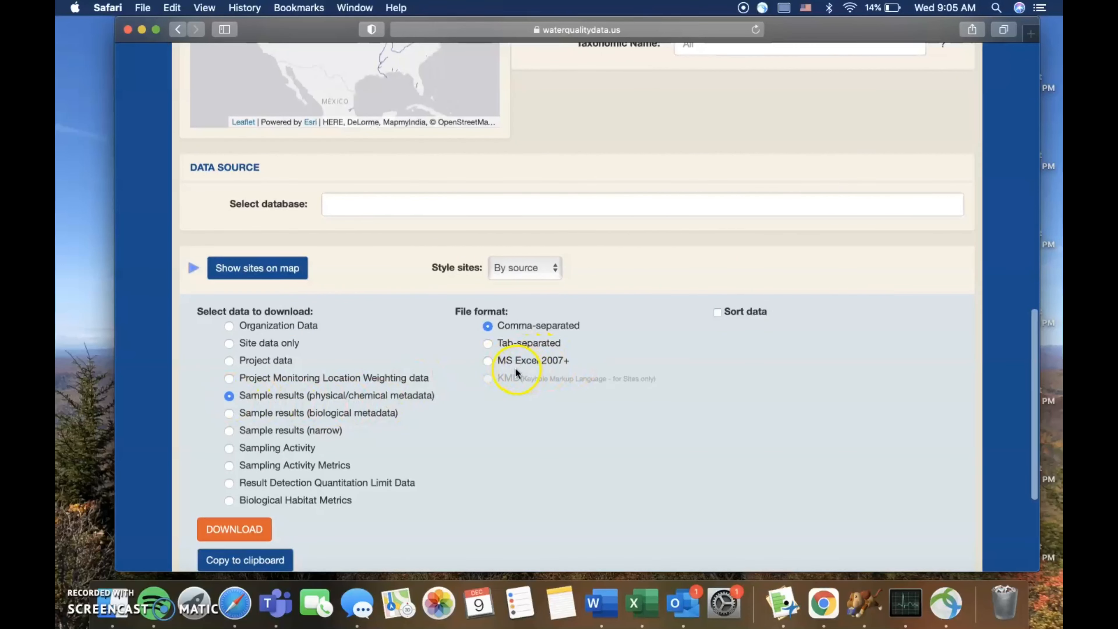
click(488, 360)
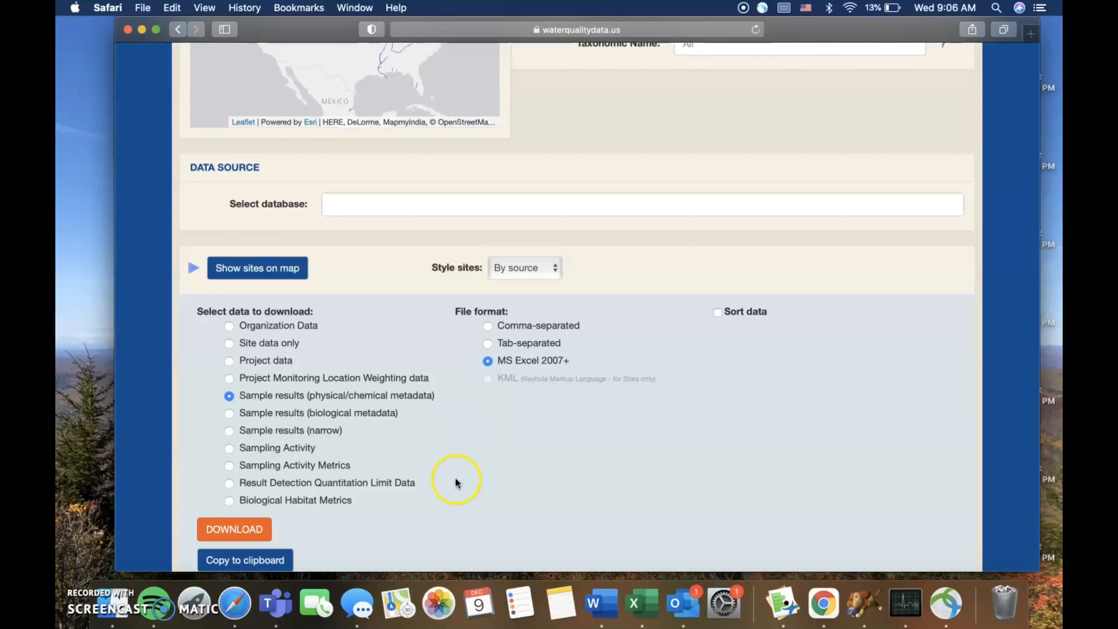
click(232, 533)
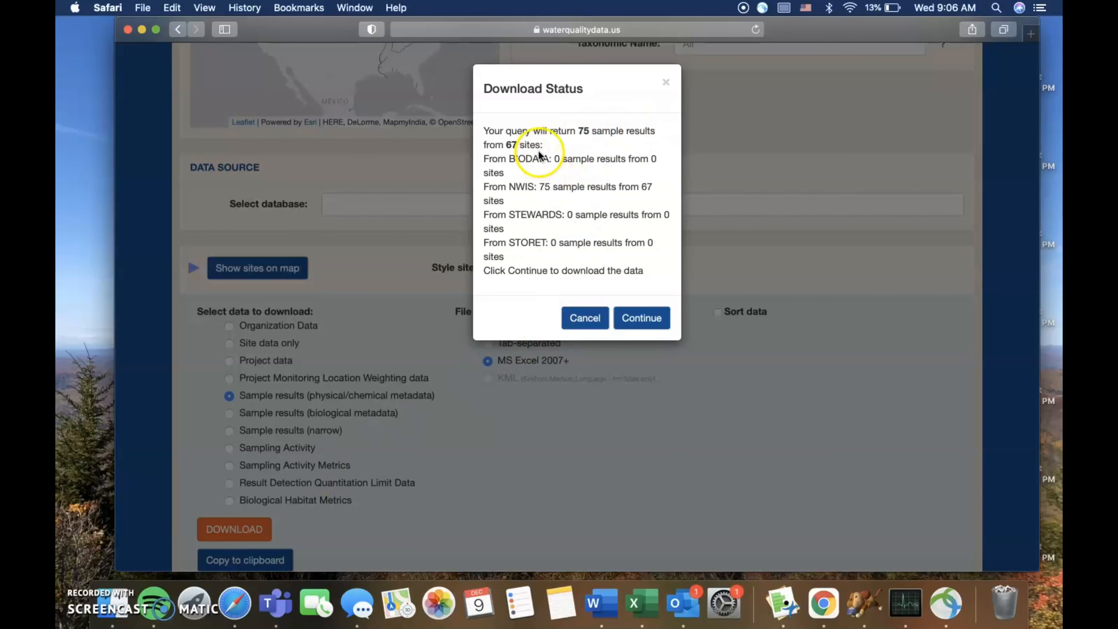
click(645, 319)
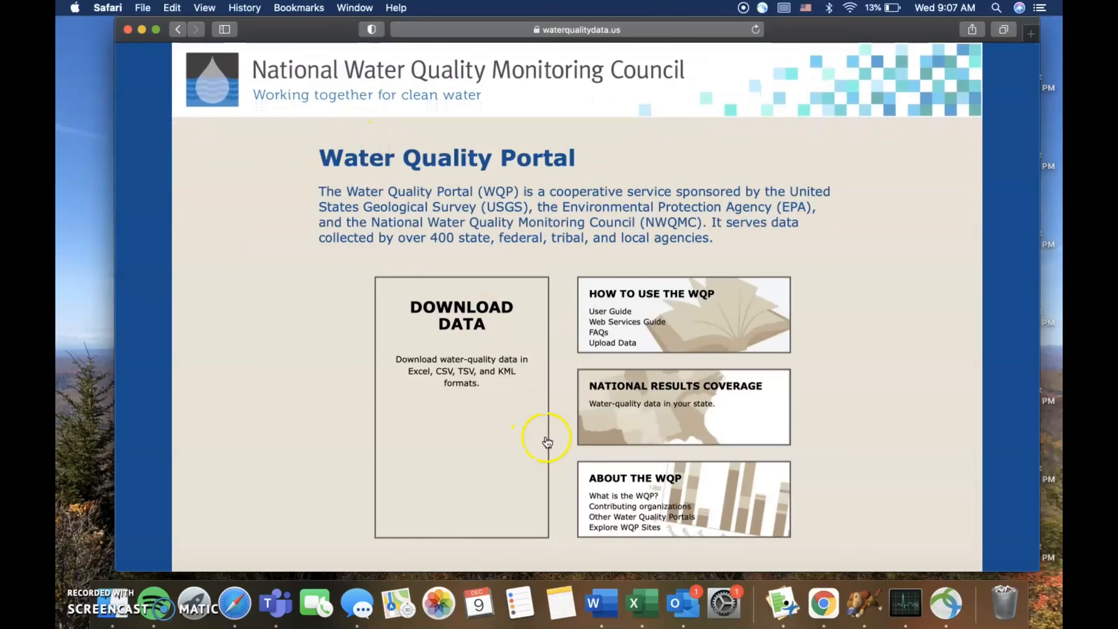
Reopen the portal's data download form and enter the US as the country for a second query.
click(492, 394)
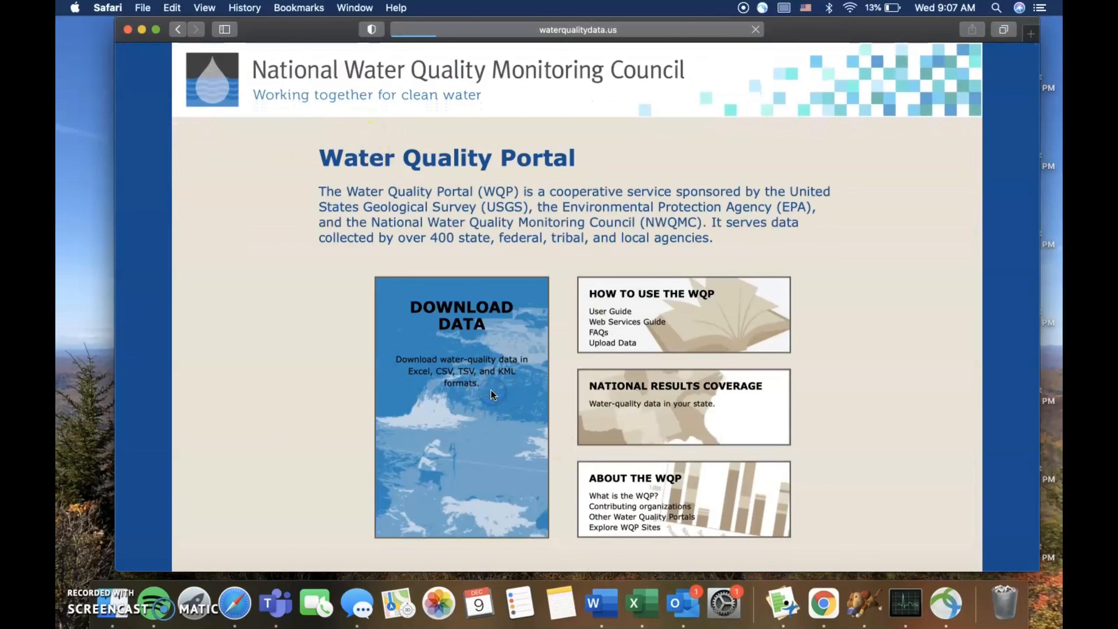
scroll(469, 285, down, 2)
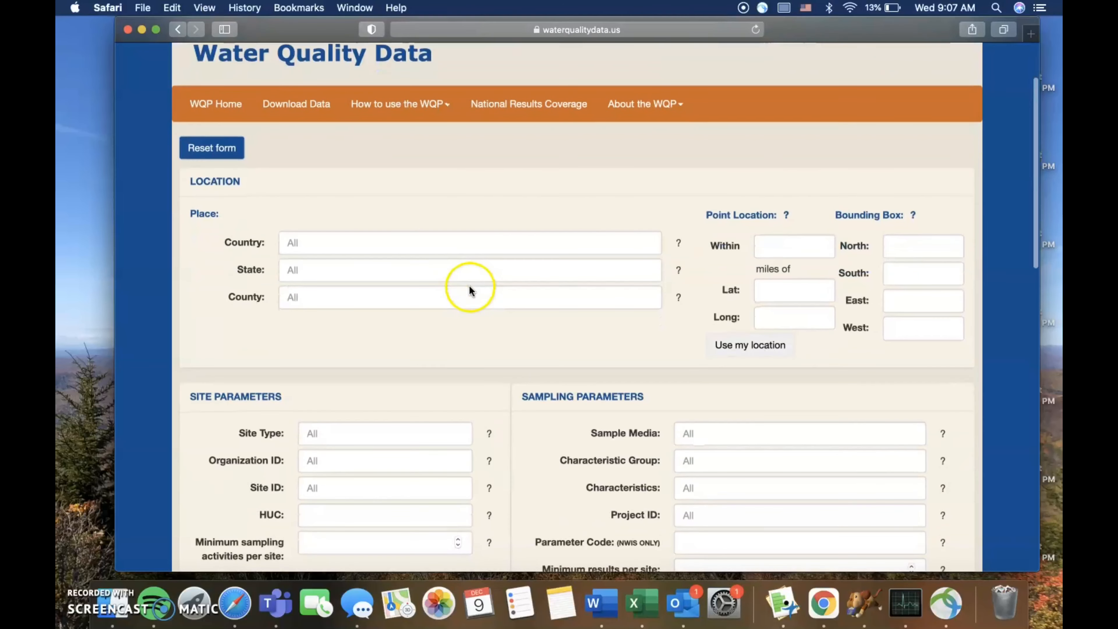
click(448, 244)
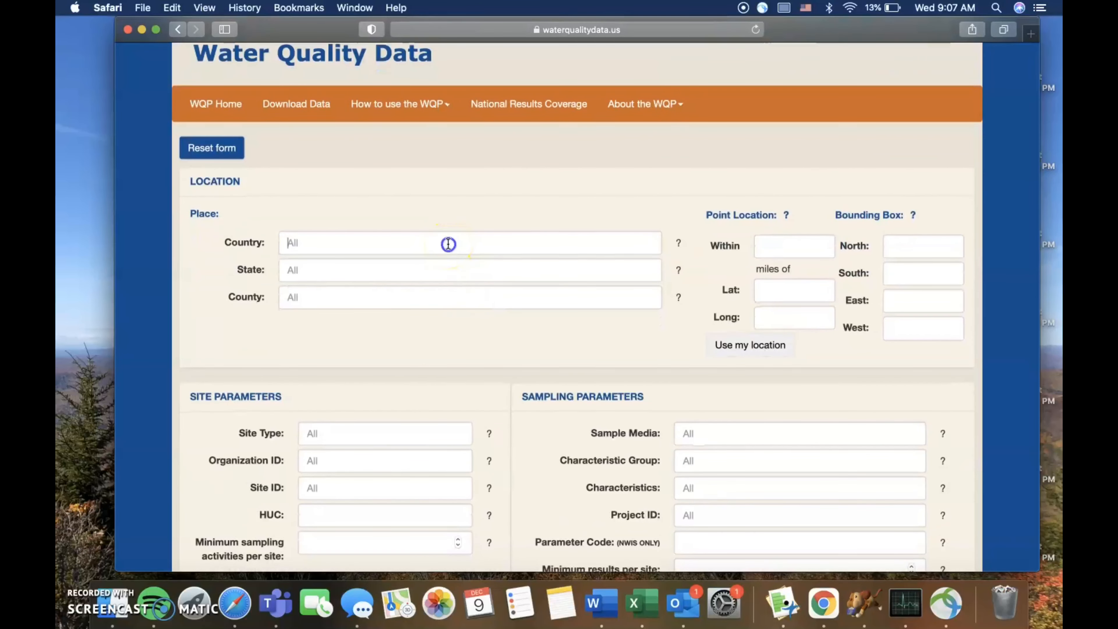
text(un)
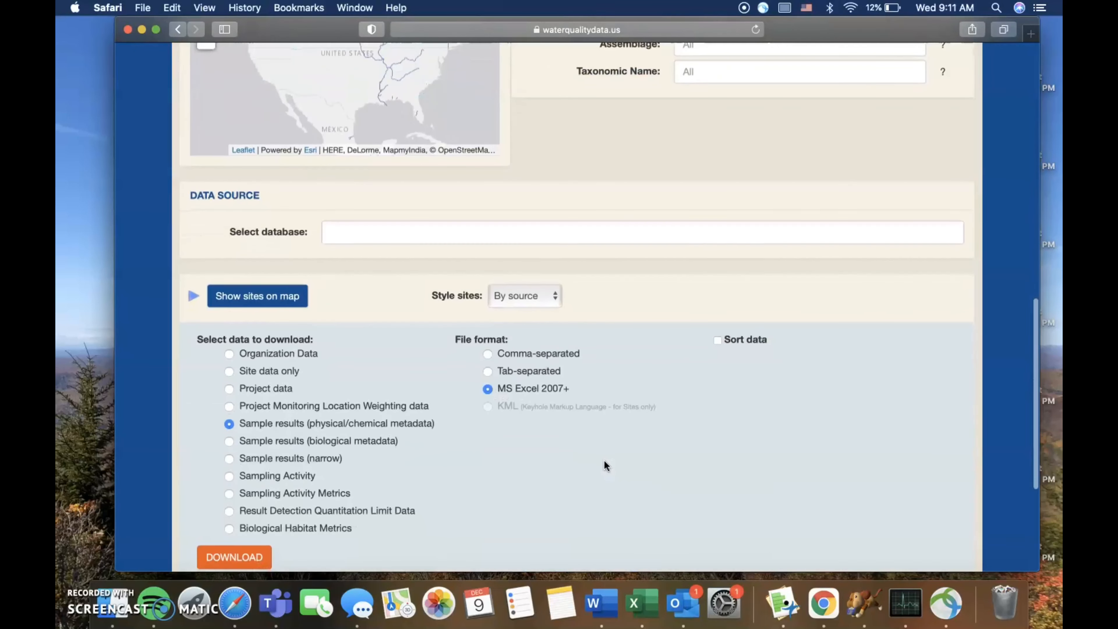
Choose site data only as the data to download, keeping the MS Excel 2007+ format, and start the download.
scroll(604, 461, down, 2)
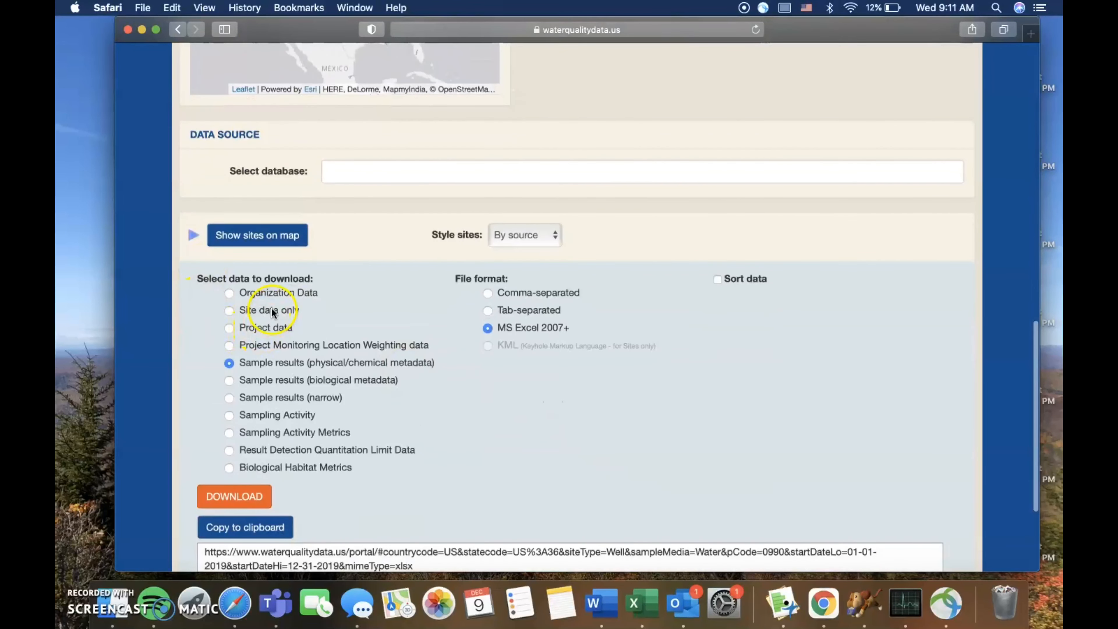
click(228, 311)
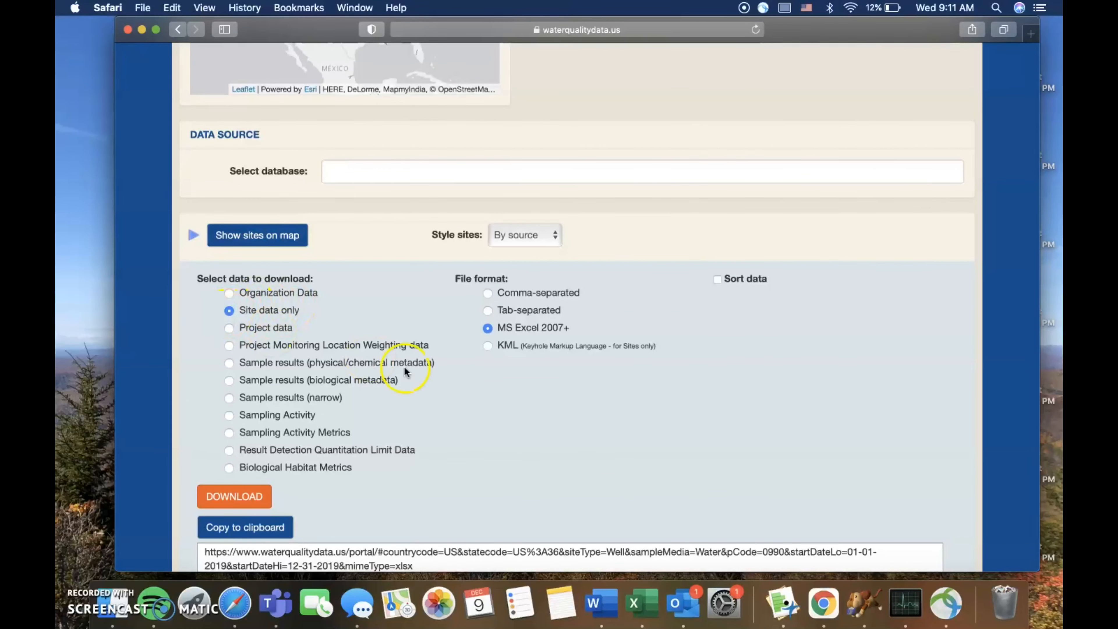
click(226, 498)
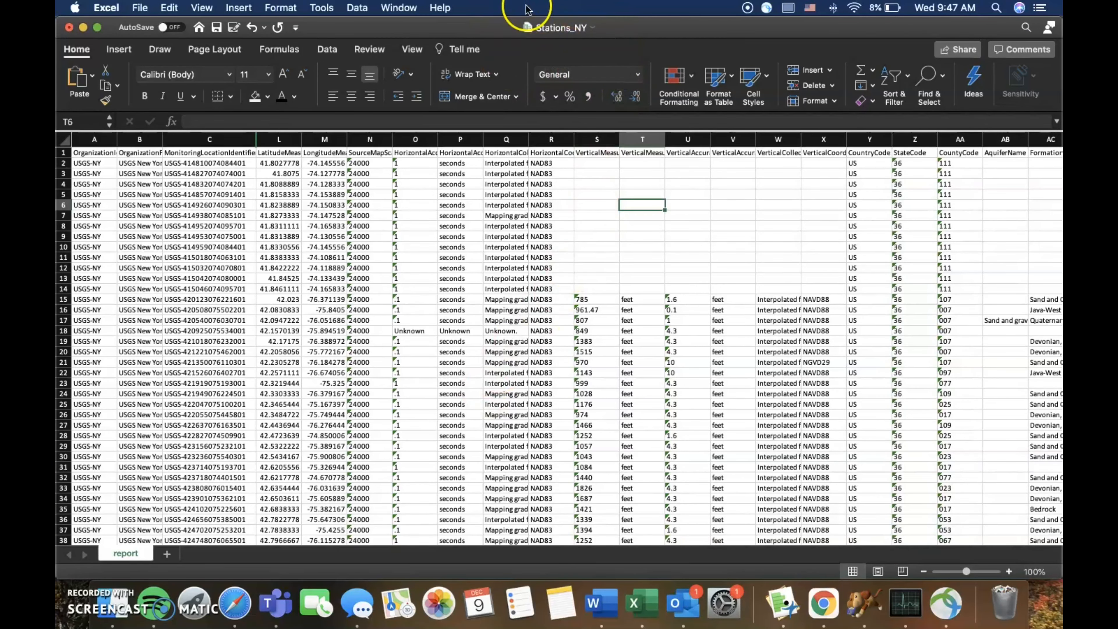
Switch to the Water_Hardness_NY workbook in Excel and fill the MonitoringLocationIdentifier column with orange.
key(ctrl+Up)
click(569, 224)
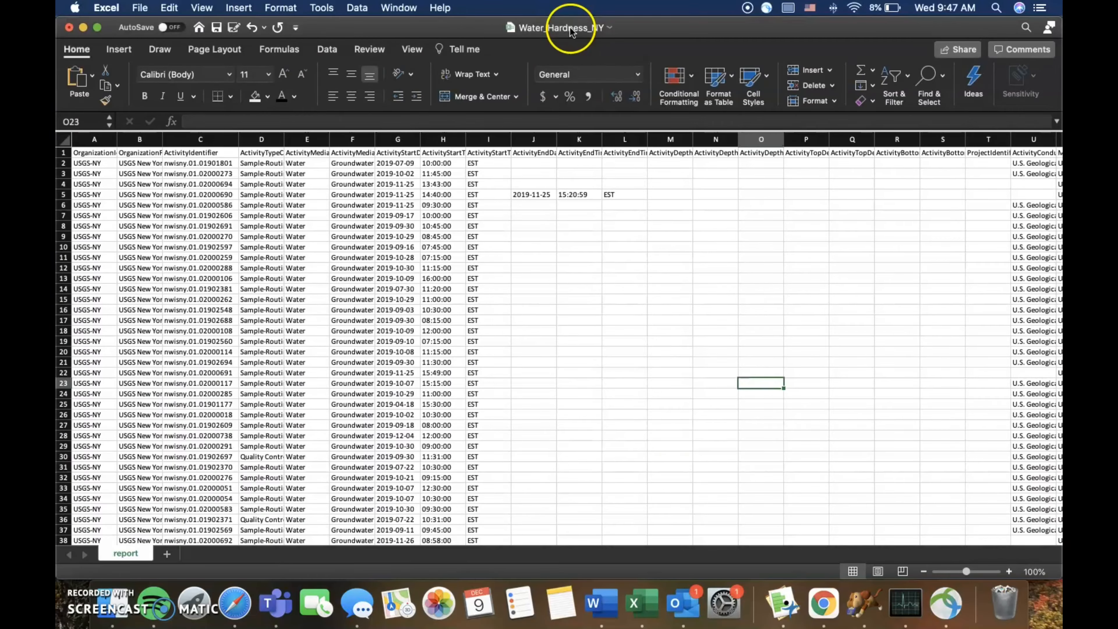
scroll(696, 208, right, 15)
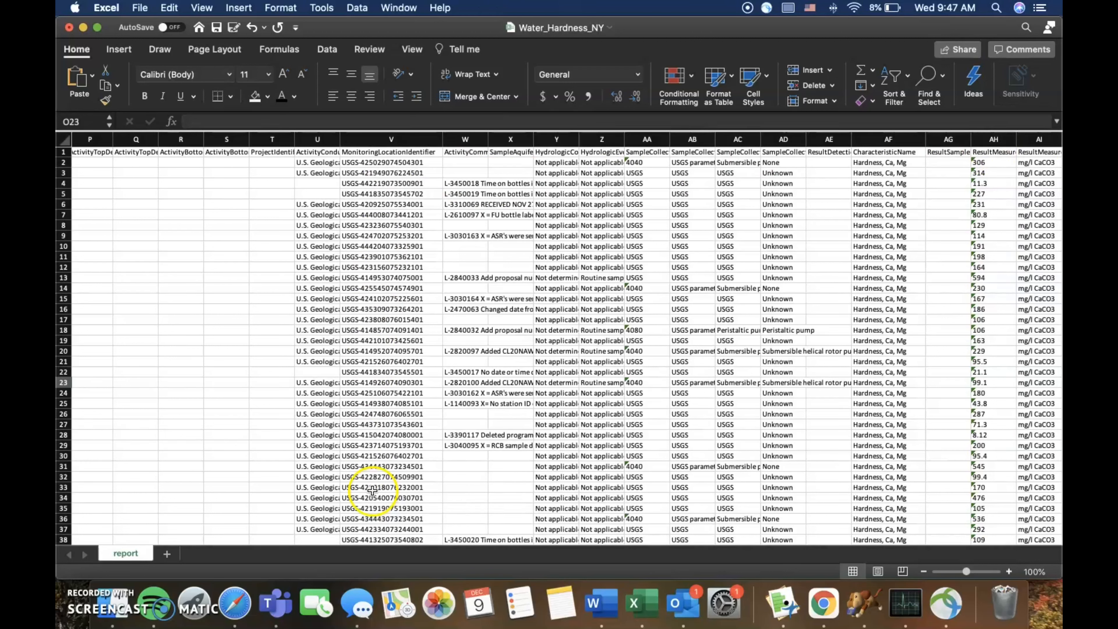
click(400, 141)
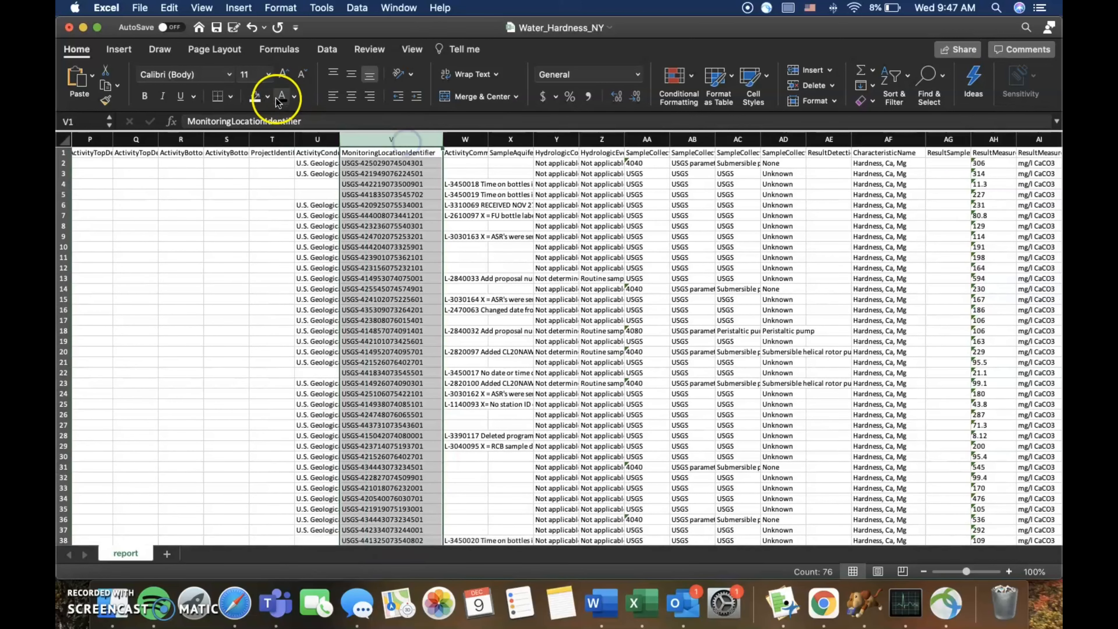
click(267, 96)
click(348, 156)
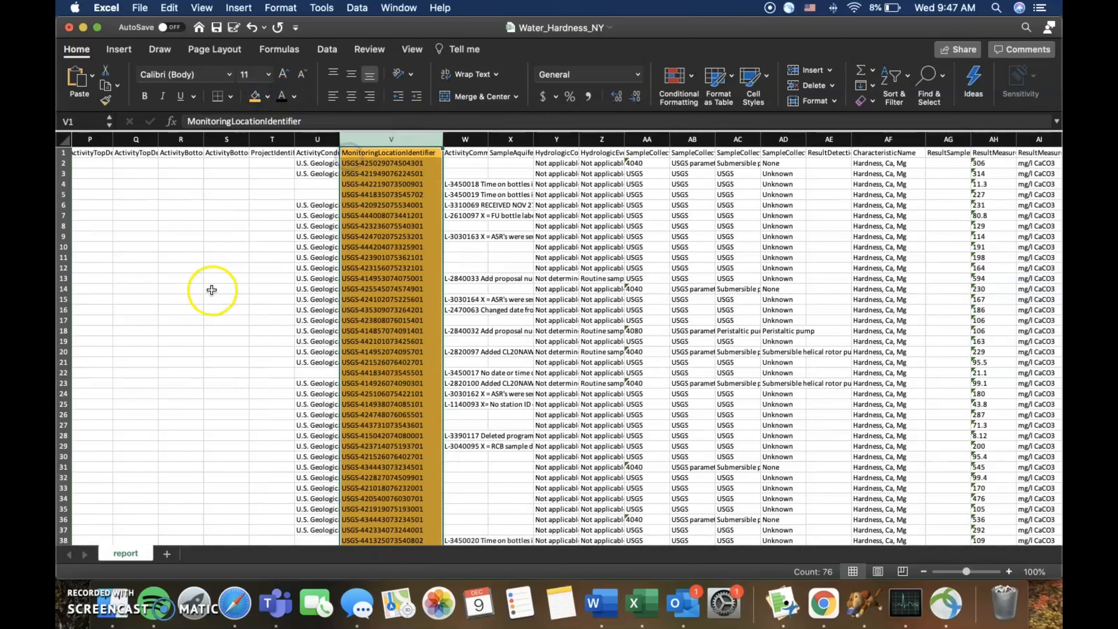
click(220, 290)
scroll(211, 289, left, 1)
scroll(210, 289, left, 10)
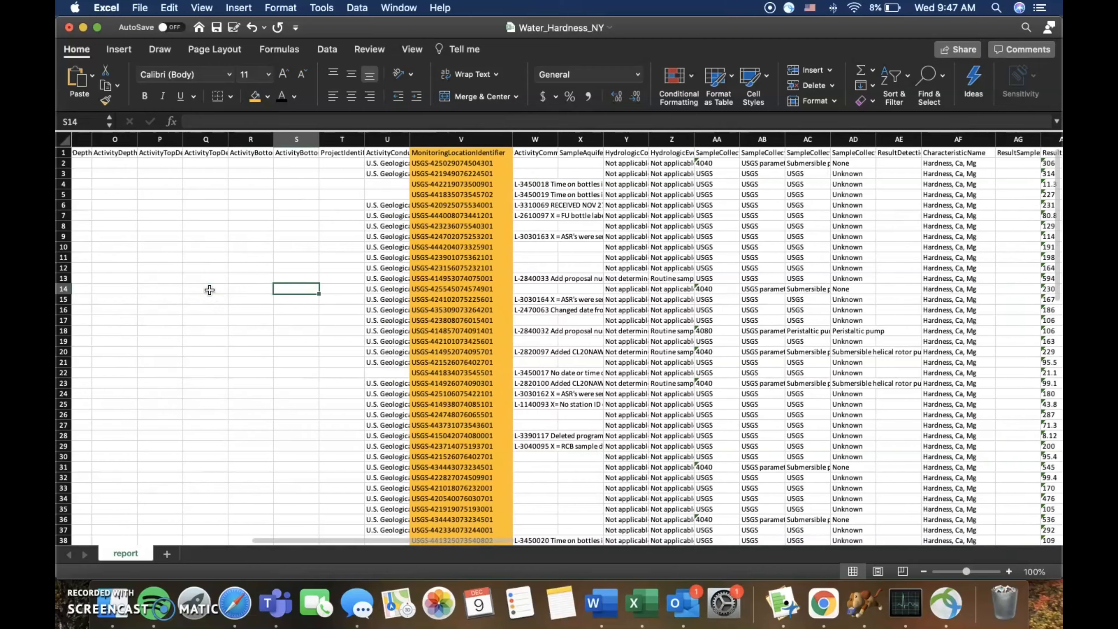
Switch to the Stations_NY workbook and fill the LatitudeMeasure, LongitudeMeasure and MonitoringLocationIdentifier columns with orange.
key(ctrl+Up)
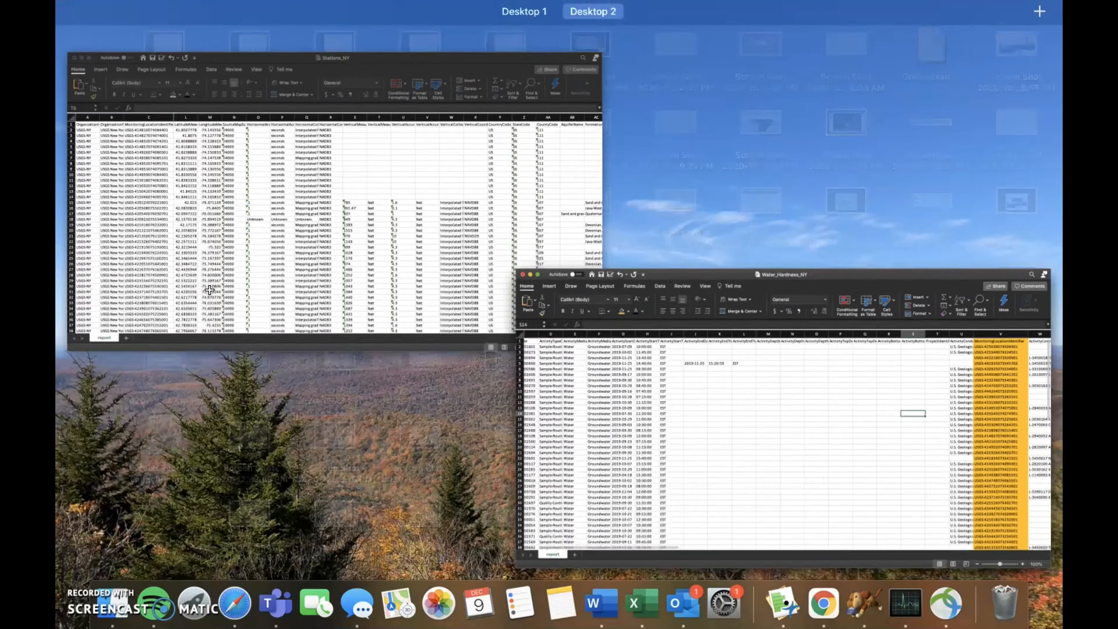
click(287, 143)
click(287, 141)
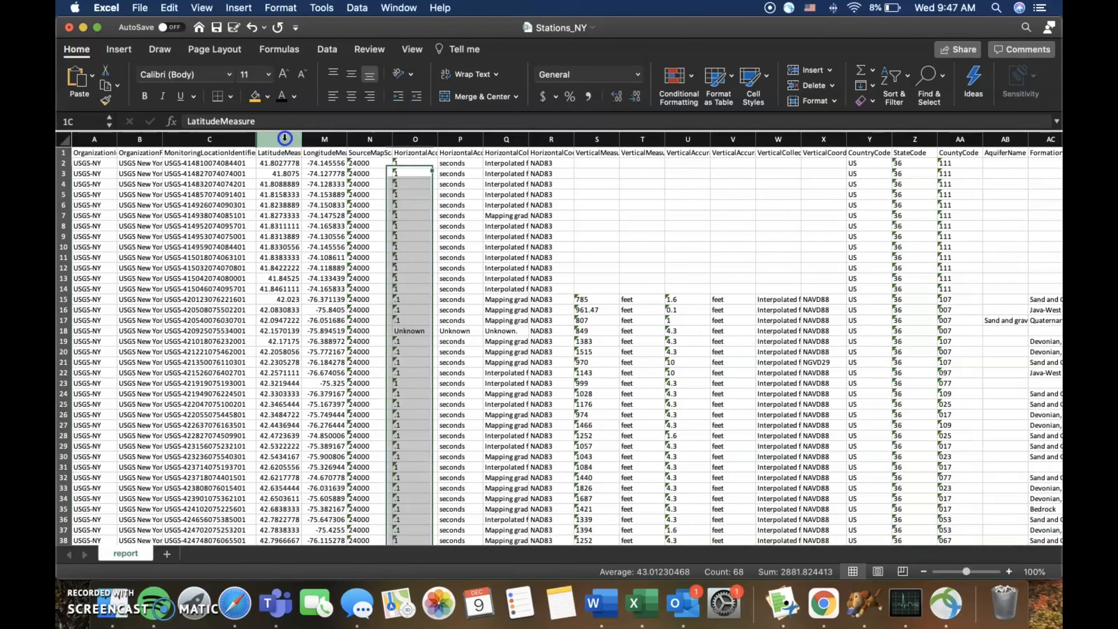
click(255, 96)
click(325, 139)
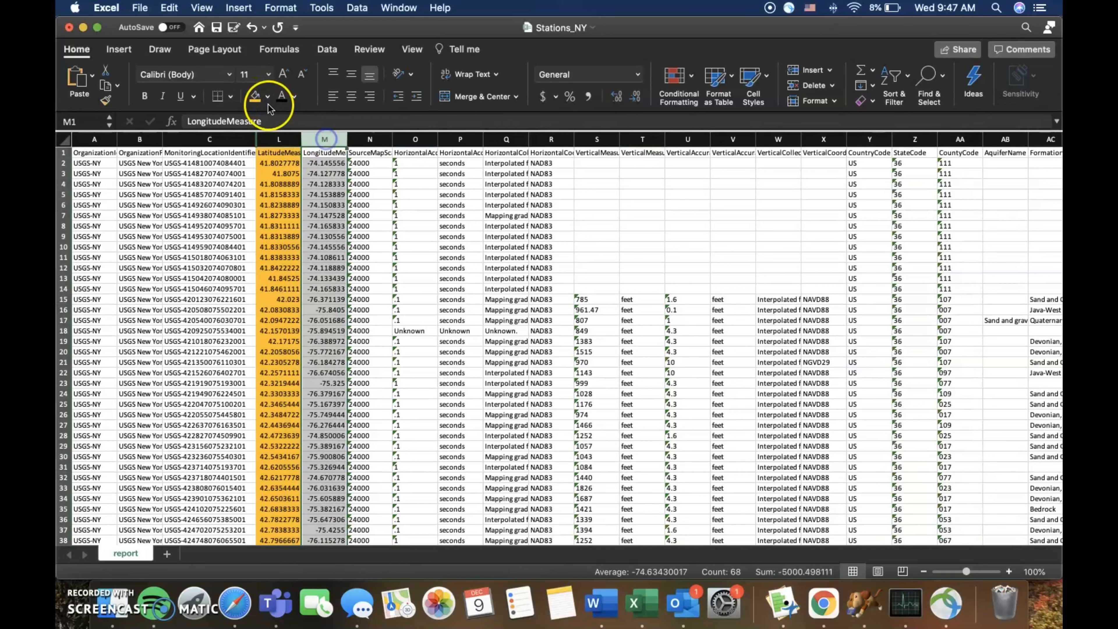
click(256, 96)
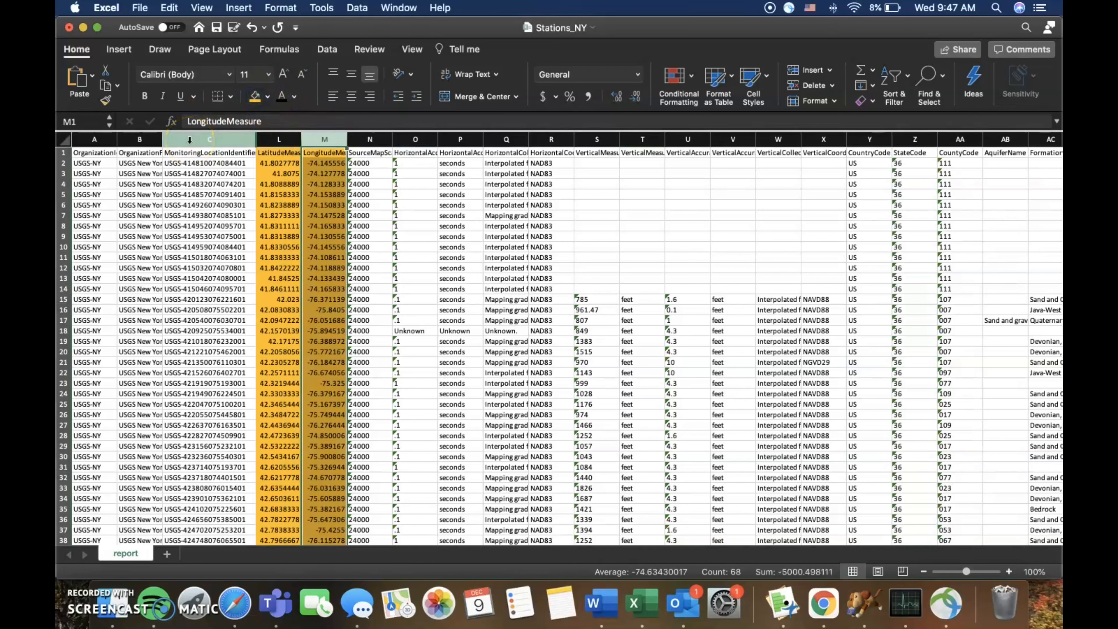
click(189, 139)
click(255, 96)
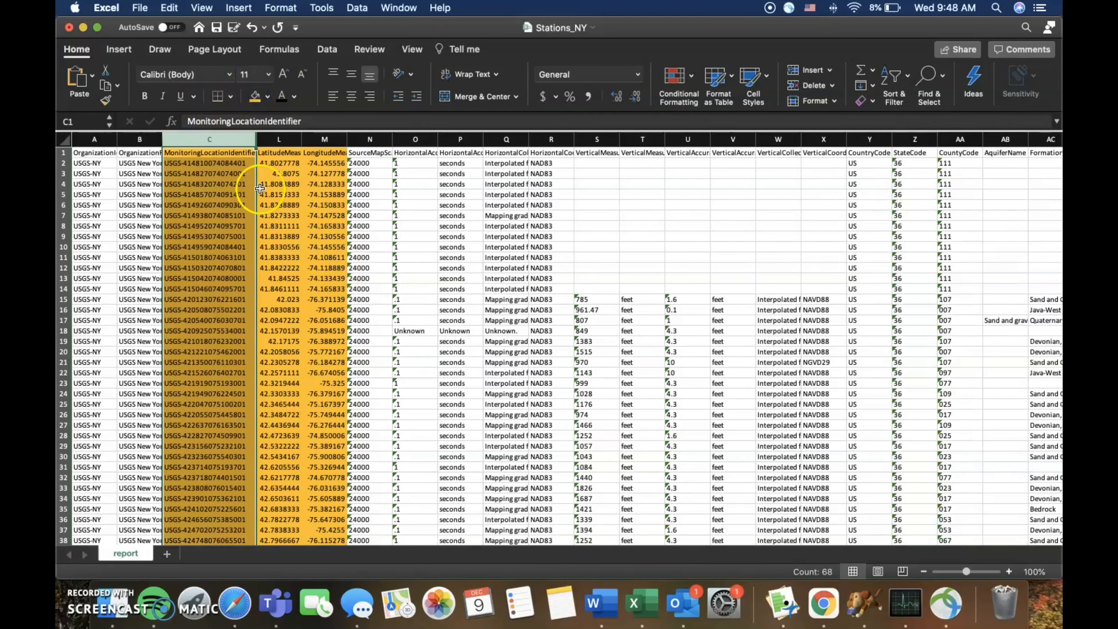
Compare the MonitoringLocationIdentifier column and results in Water_Hardness_NY with the highlighted identifier and coordinate columns in Stations_NY.
key(super+grave)
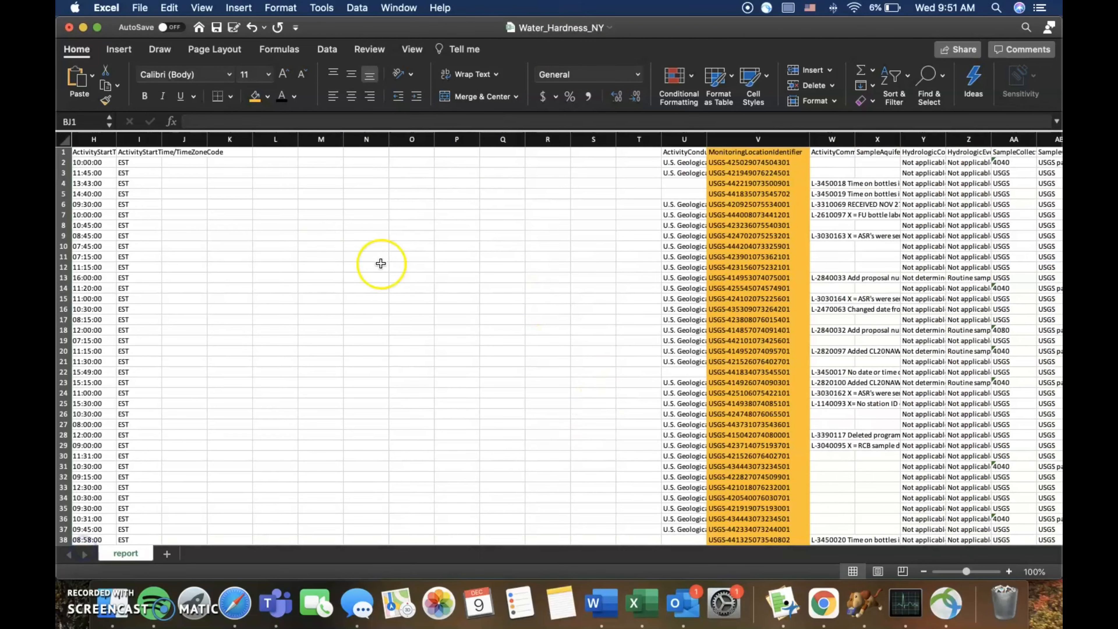
scroll(379, 262, left, 10)
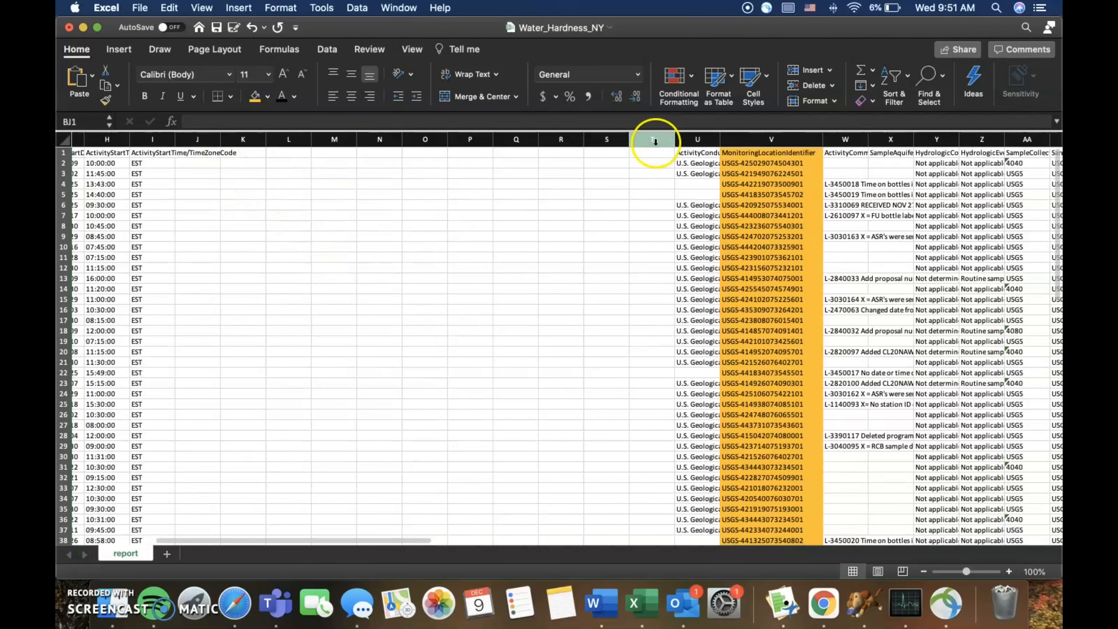
scroll(673, 185, right, 3)
scroll(683, 190, right, 15)
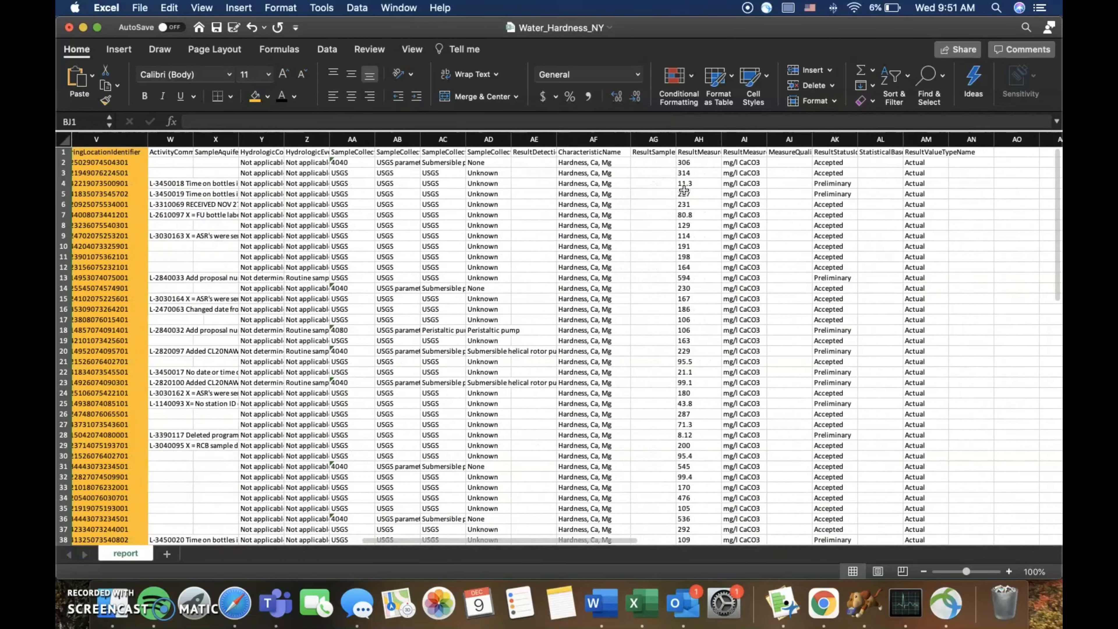
scroll(683, 190, left, 20)
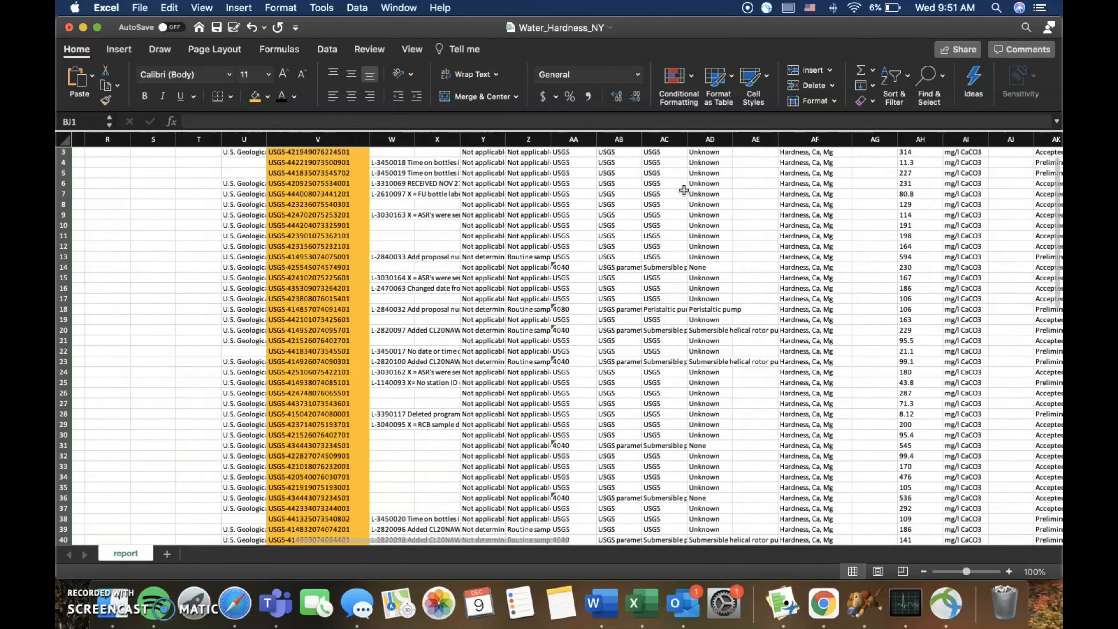
scroll(683, 190, left, 3)
key(ctrl+Up)
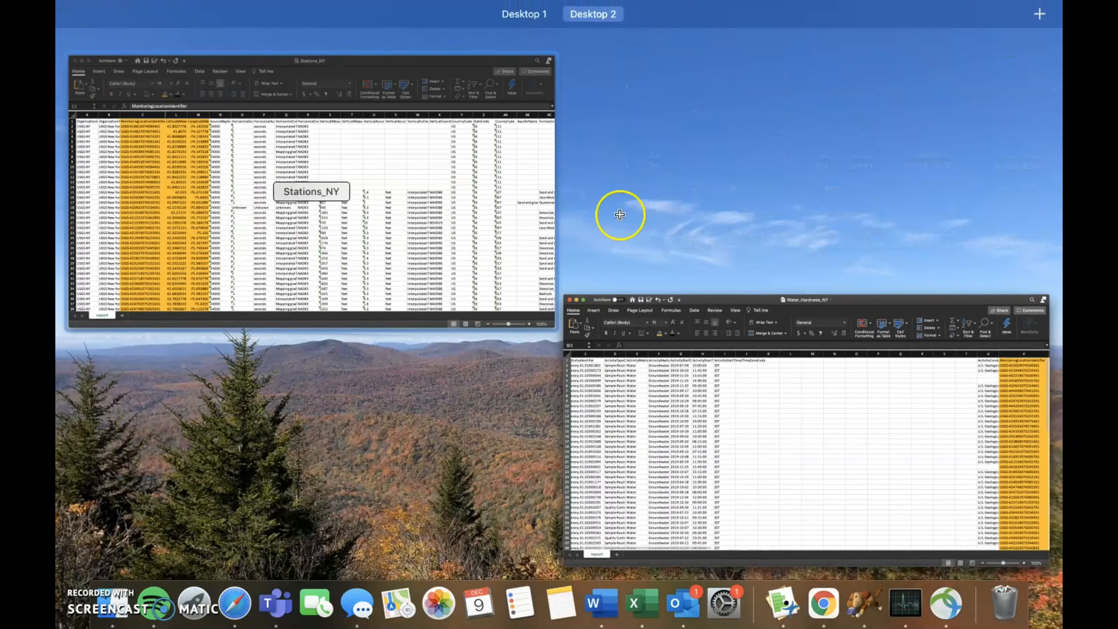
click(307, 154)
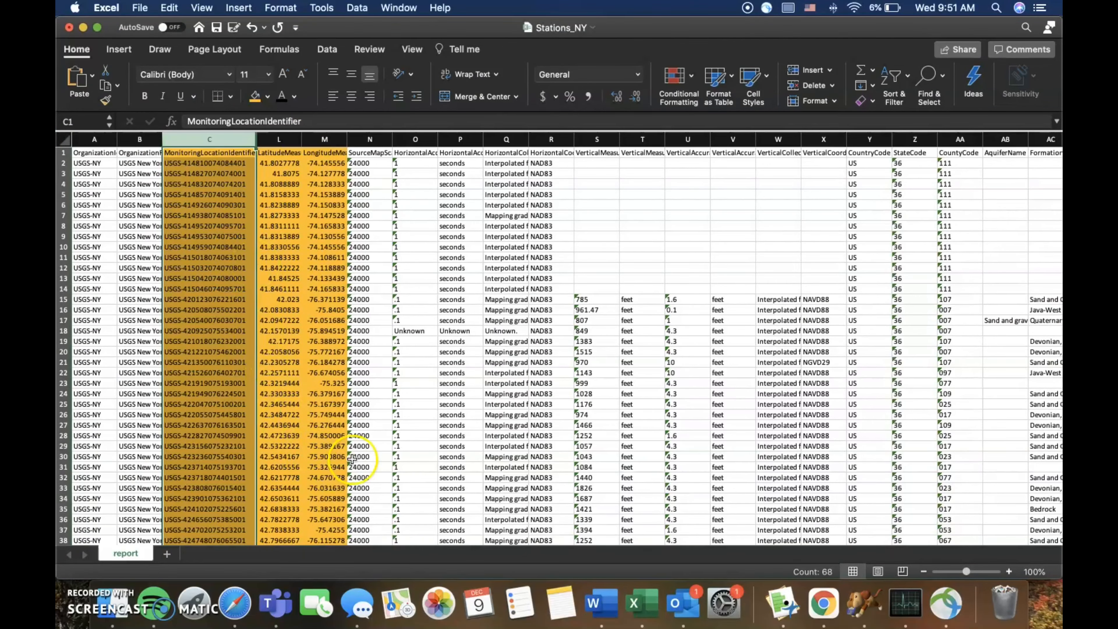
key(ctrl+Up)
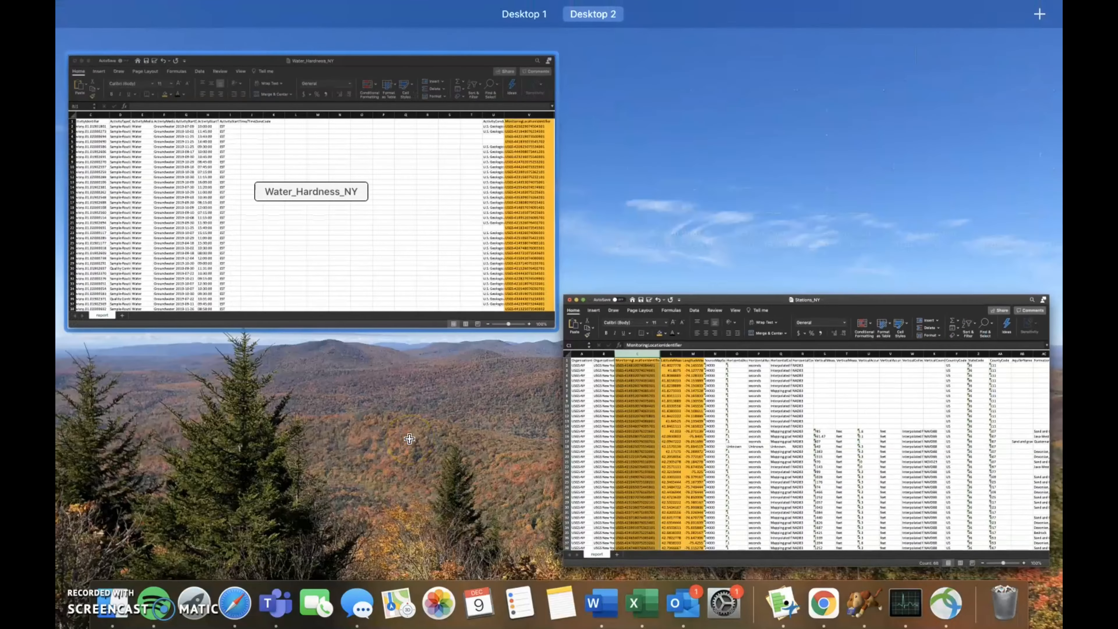
click(541, 220)
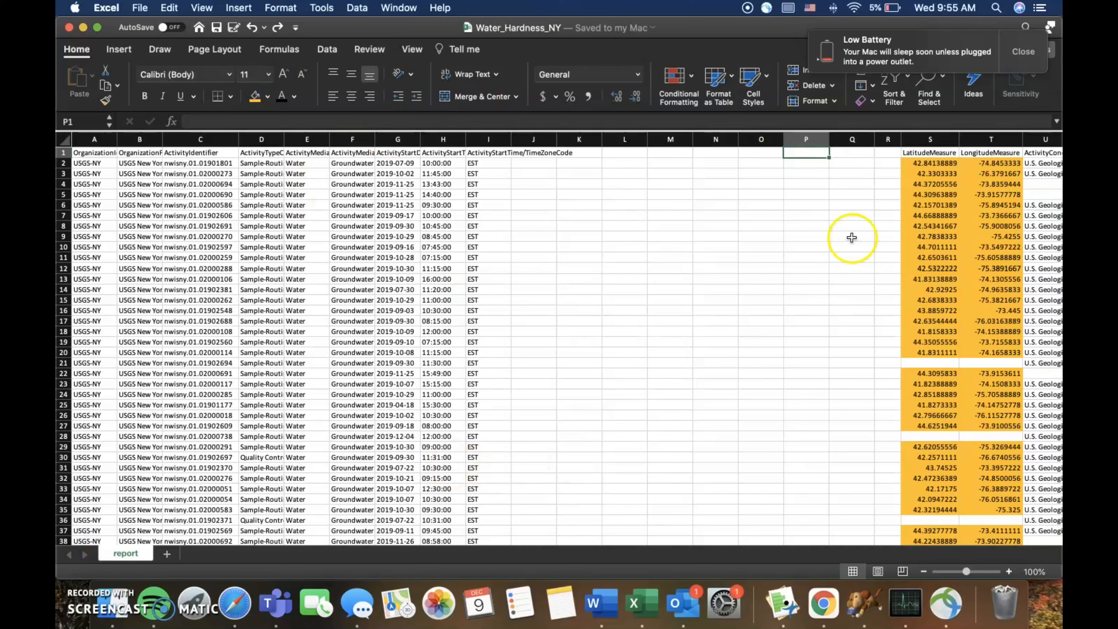
Dismiss the low battery notification, switch to JMP and open Water_Hardness_NY.xlsx from the Final folder for import.
click(1023, 51)
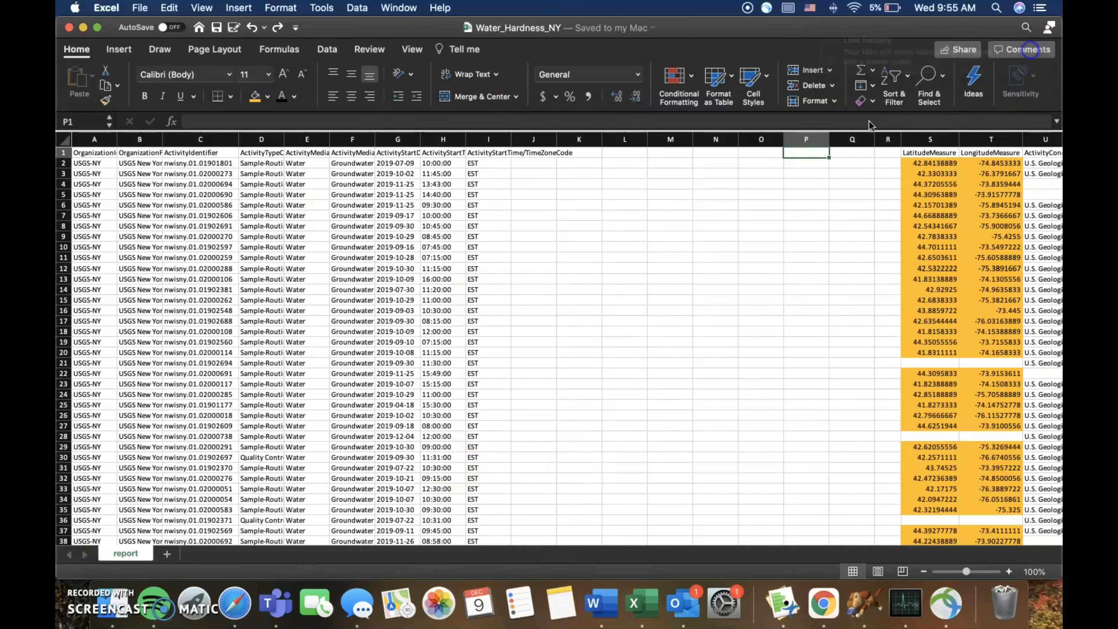
key(ctrl+Up)
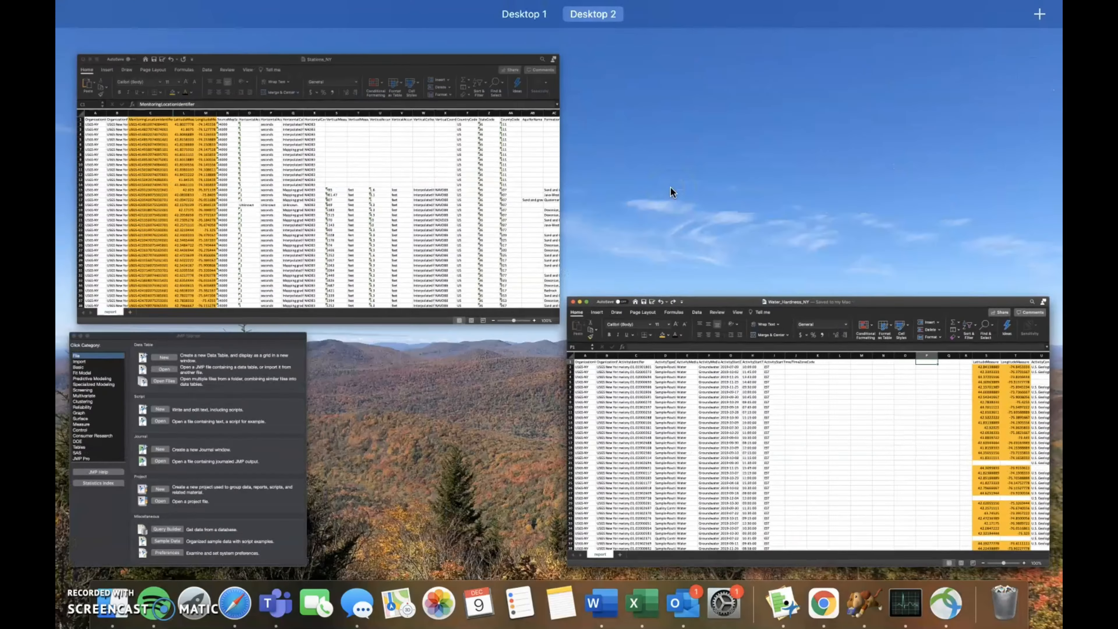
key(ctrl+Up)
click(444, 188)
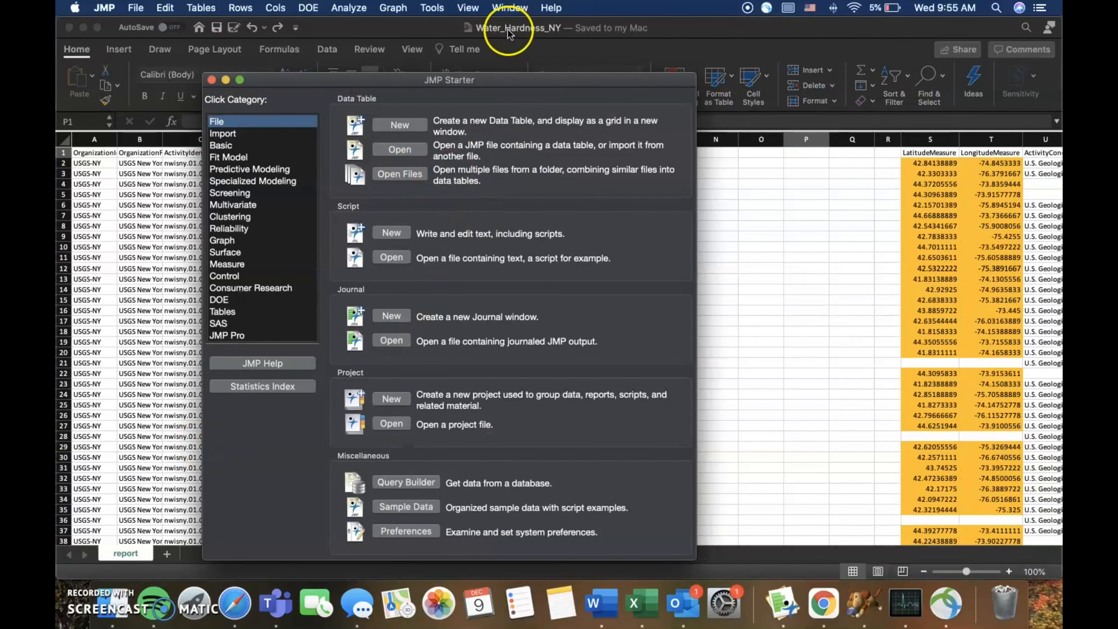
click(412, 149)
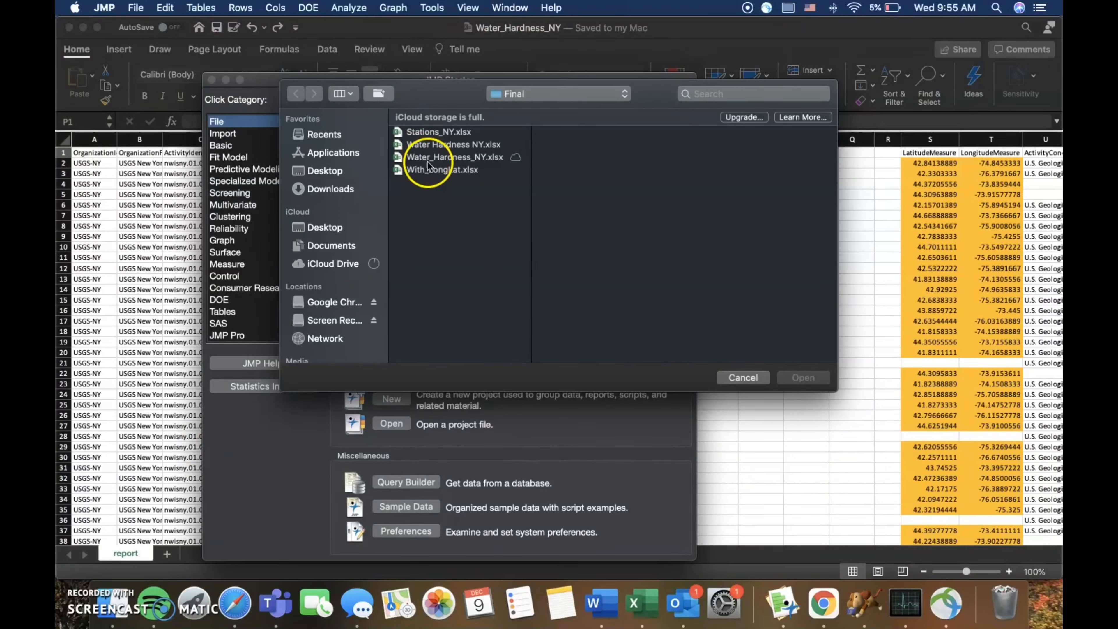
double_click(431, 158)
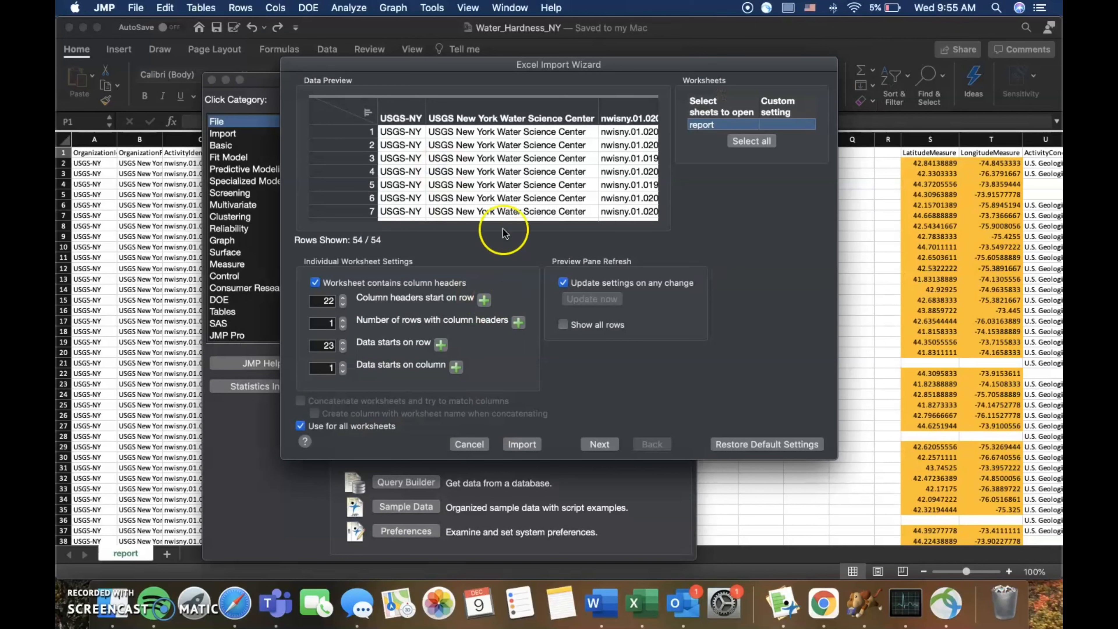
Set the column headers to start on row 1 and the data on row 2, and import the report worksheet.
click(344, 305)
click(343, 305)
click(343, 304)
click(344, 305)
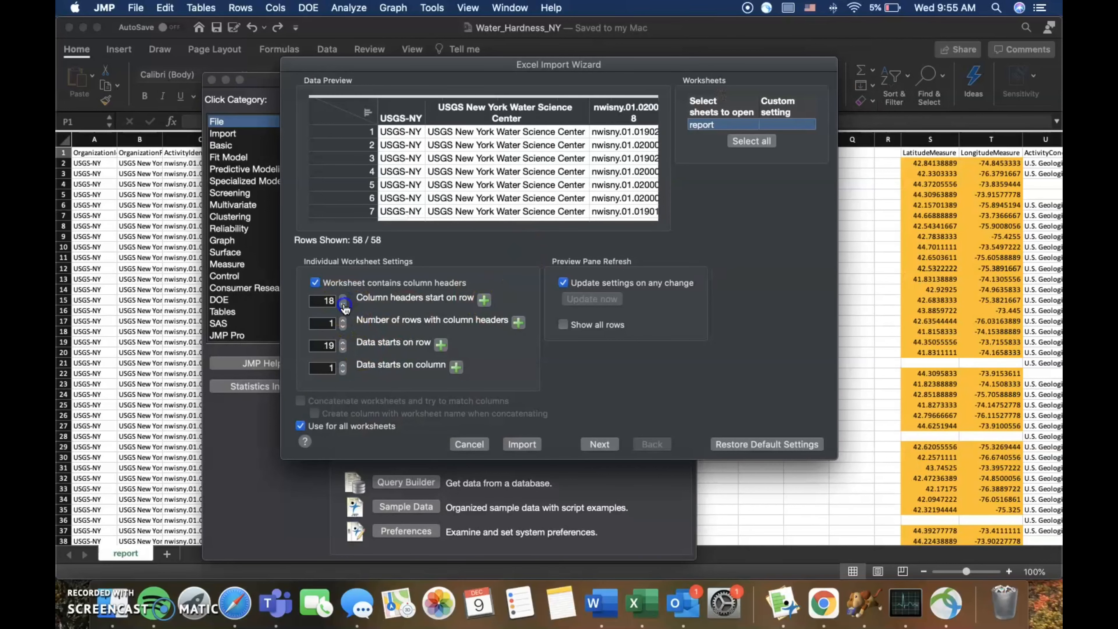
click(343, 305)
click(344, 305)
click(343, 305)
click(344, 304)
click(343, 305)
click(343, 305)
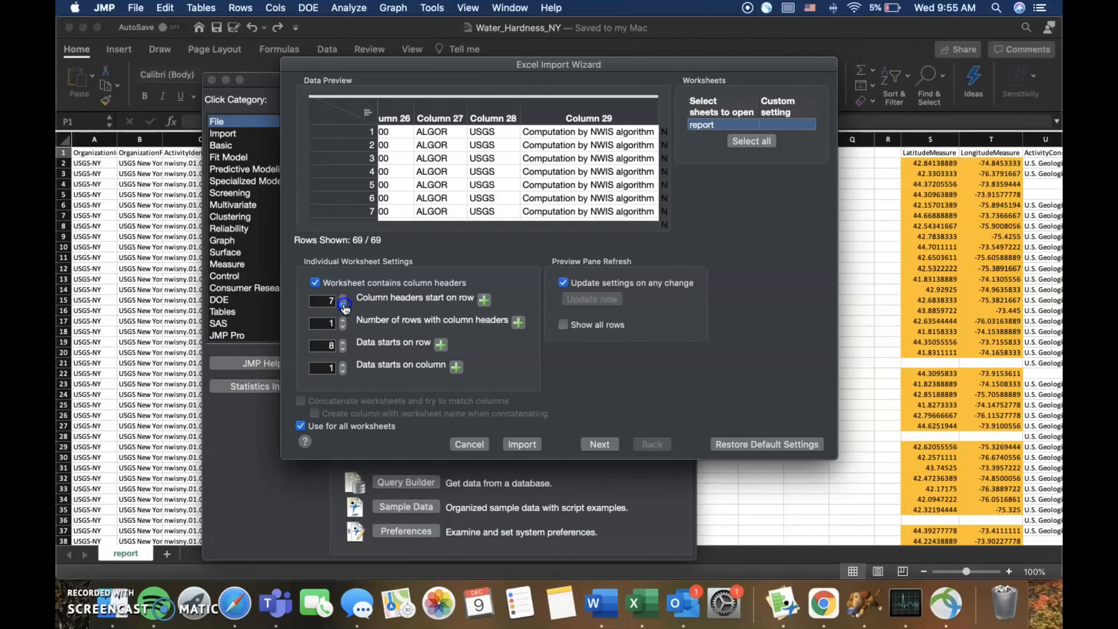
click(343, 305)
click(343, 305)
click(343, 305)
click(343, 305)
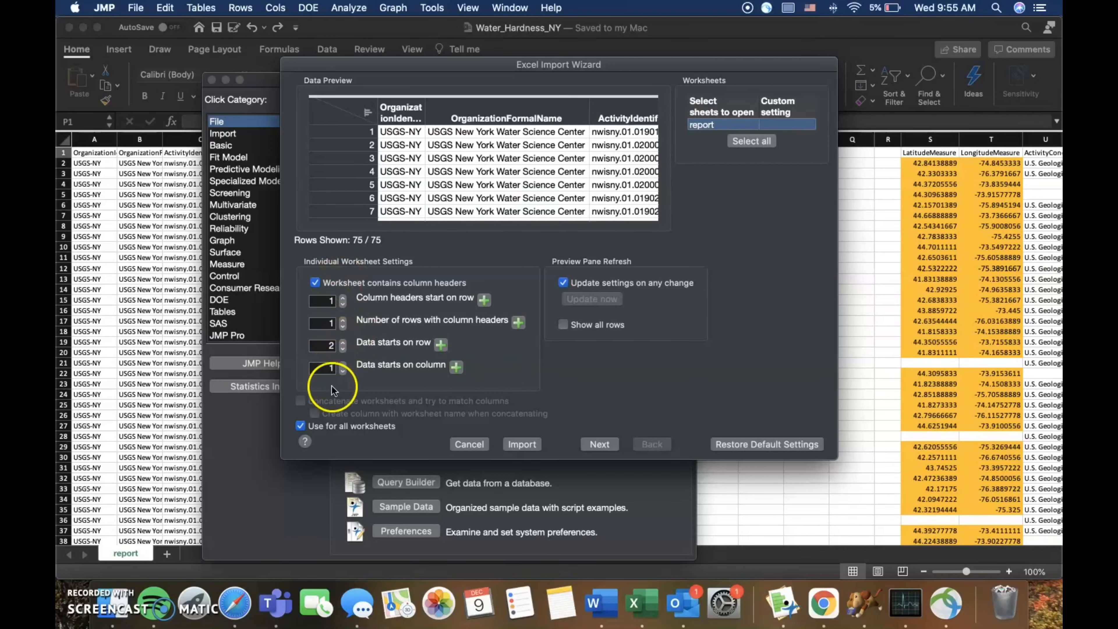
click(522, 444)
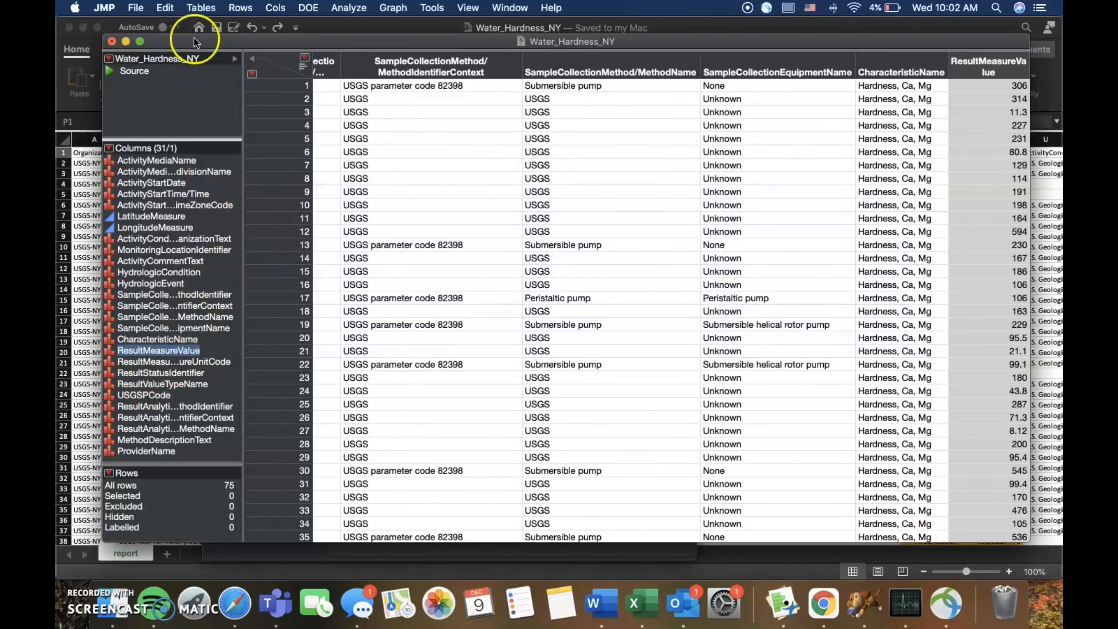
Change the ResultMeasureValue column's modeling type to Continuous, keeping its data type Numeric.
right_click(158, 349)
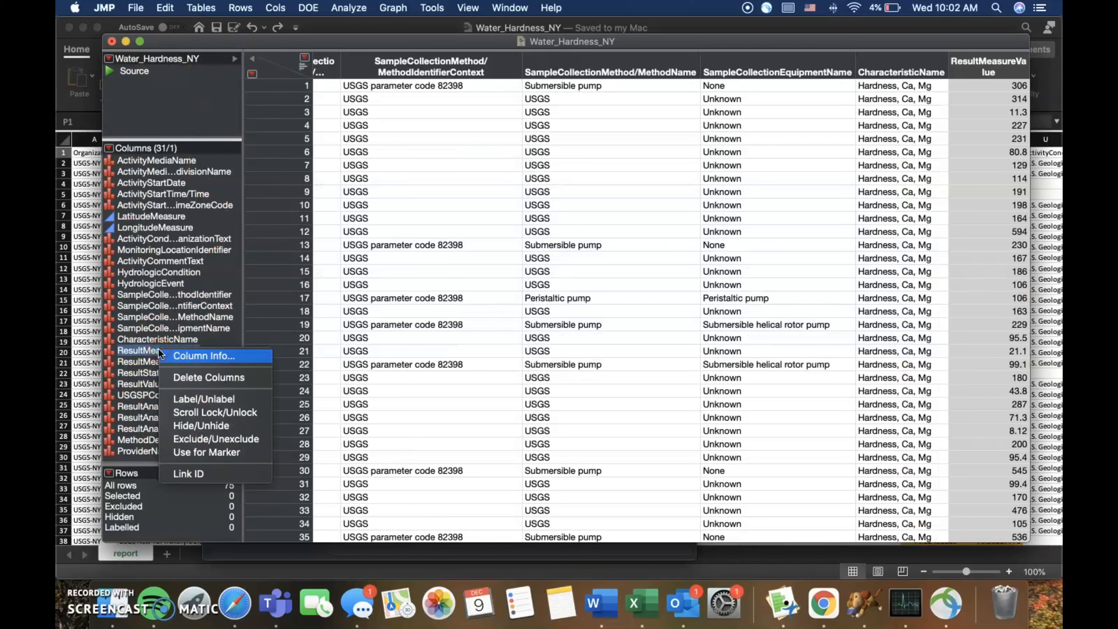
click(193, 354)
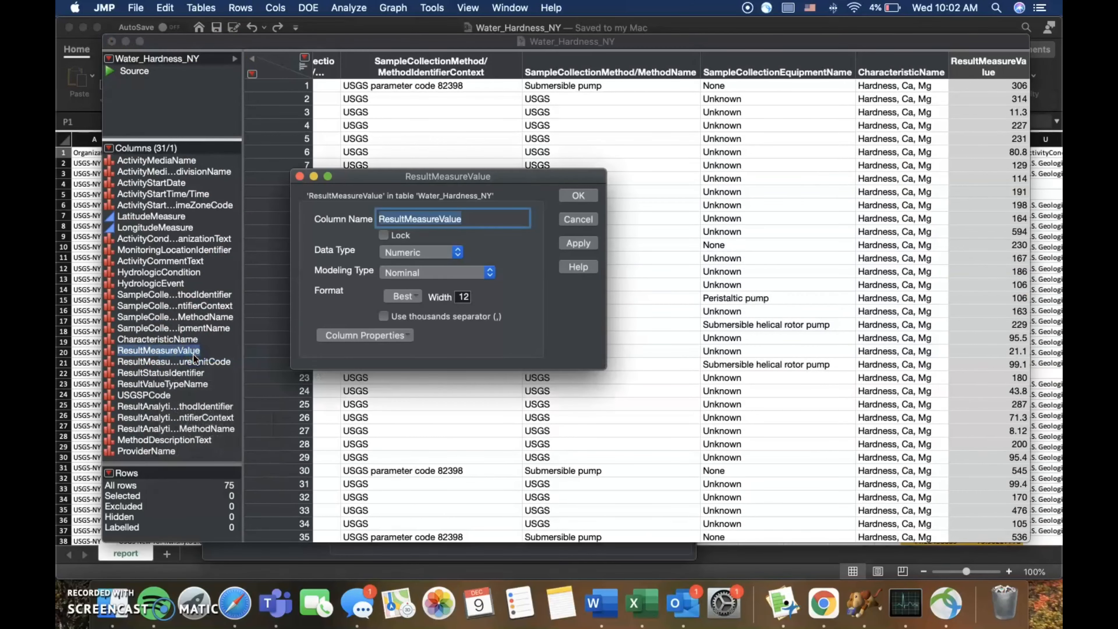
click(455, 252)
click(452, 253)
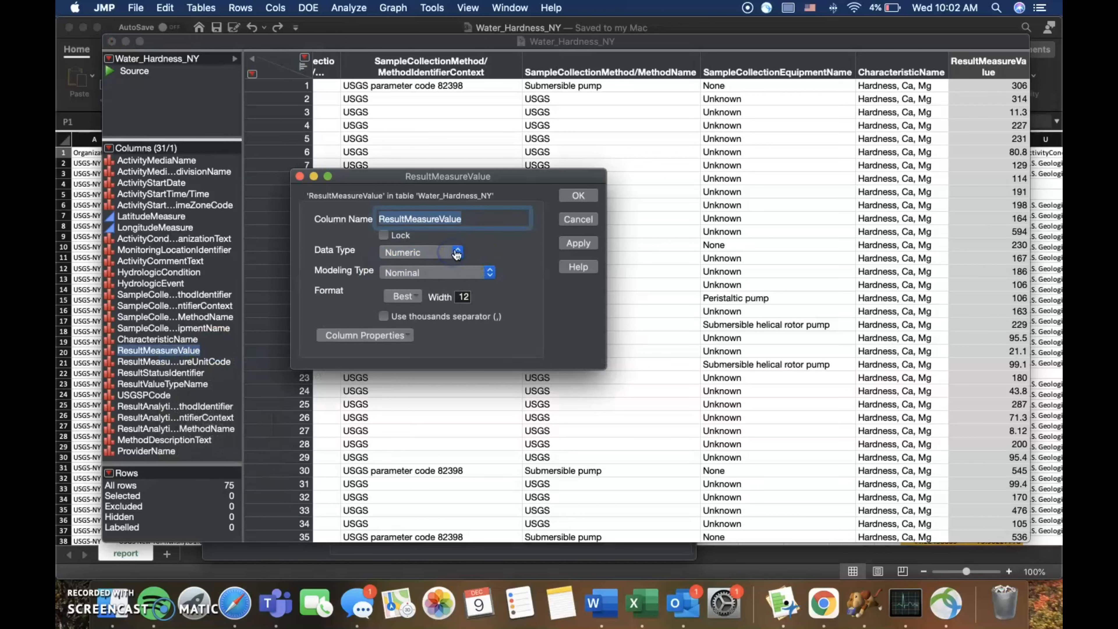
click(465, 270)
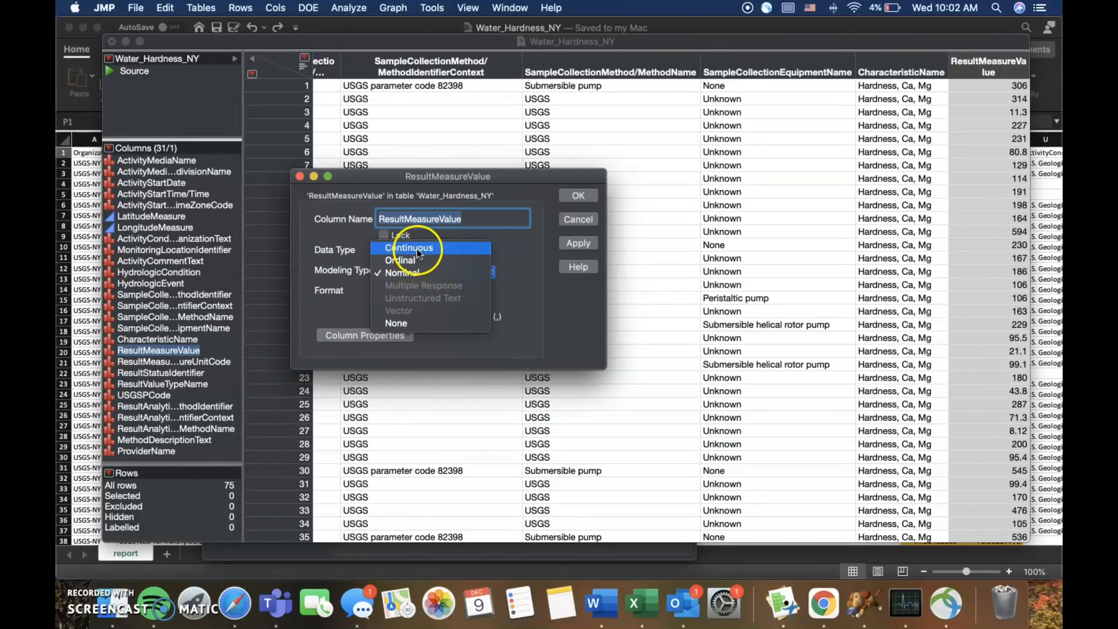
click(409, 248)
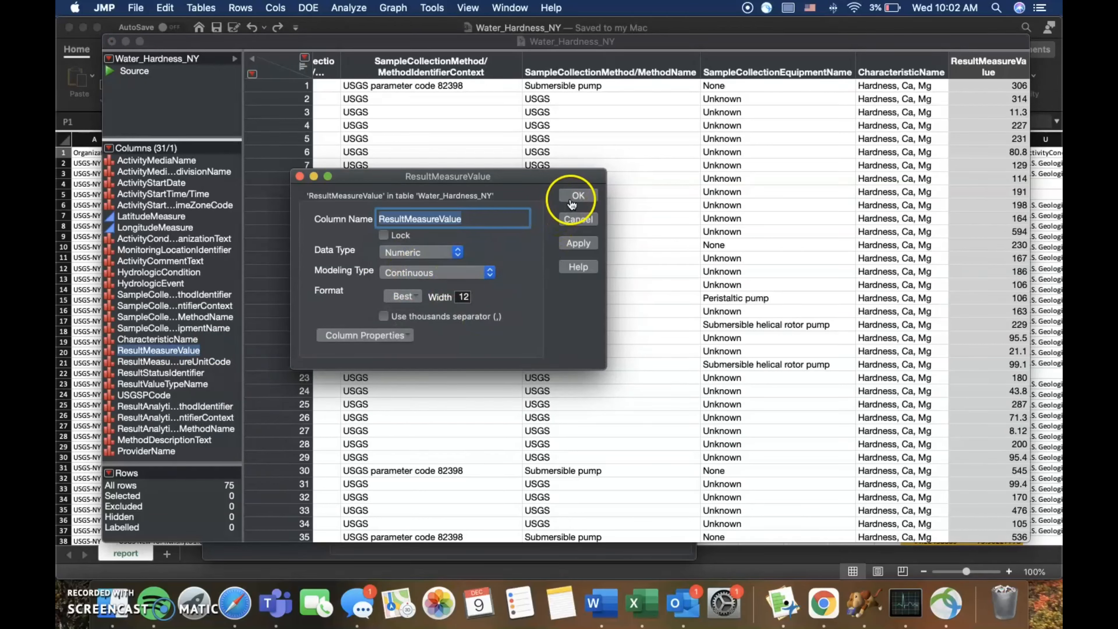
click(578, 195)
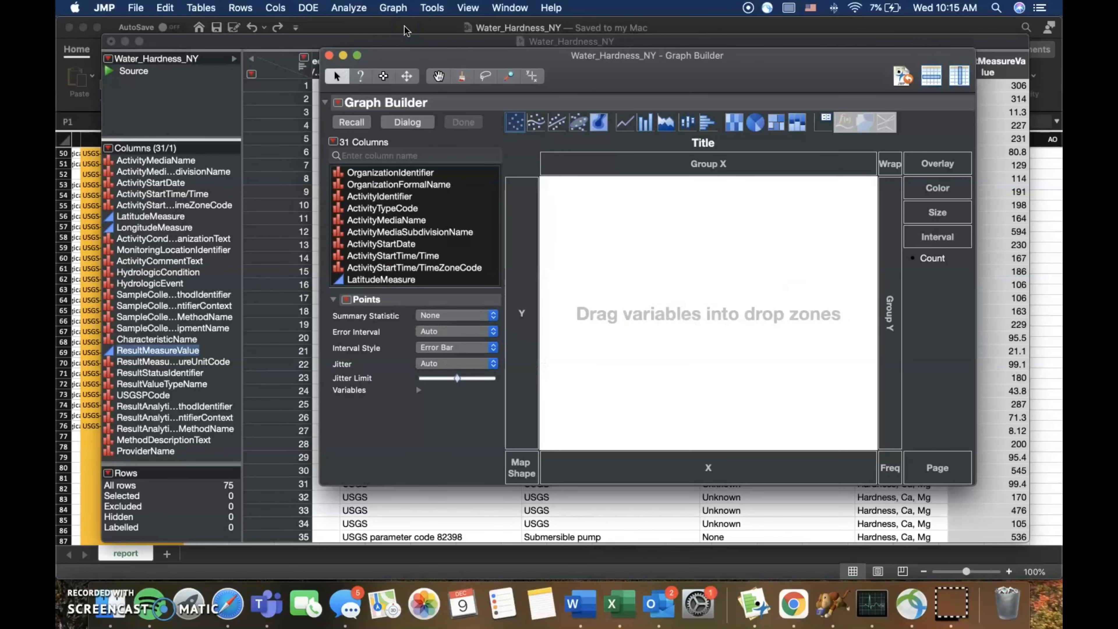
Plot LatitudeMeasure on the Y axis against LongitudeMeasure on the X axis in Graph Builder, as points without the smoother line.
scroll(408, 250, down, 4)
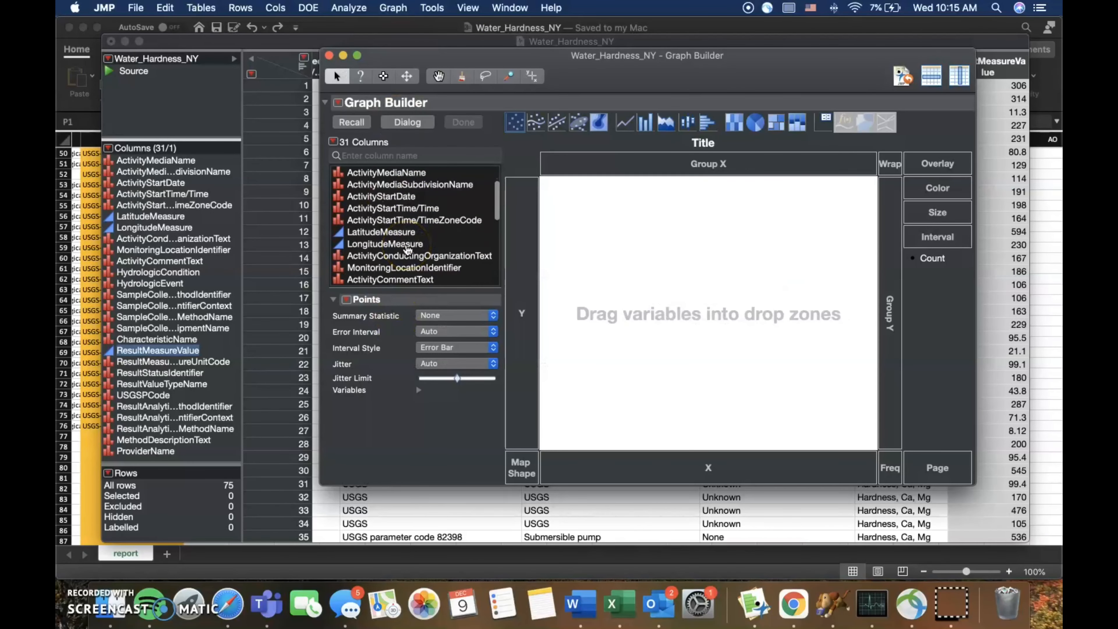
click(389, 243)
scroll(393, 236, down, 1)
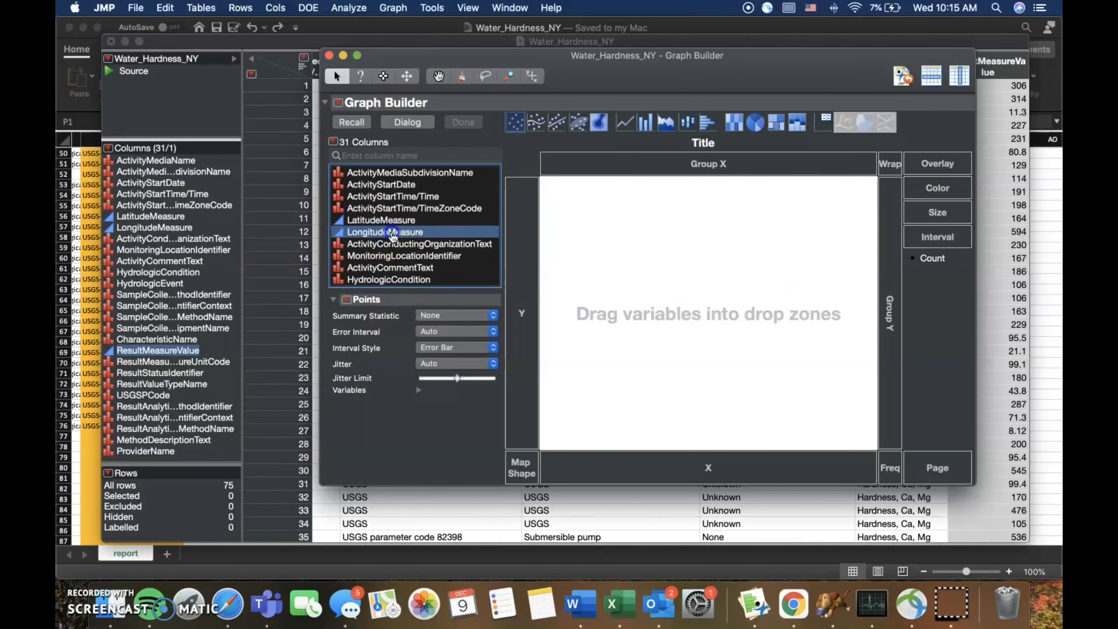
drag(393, 236, 650, 467)
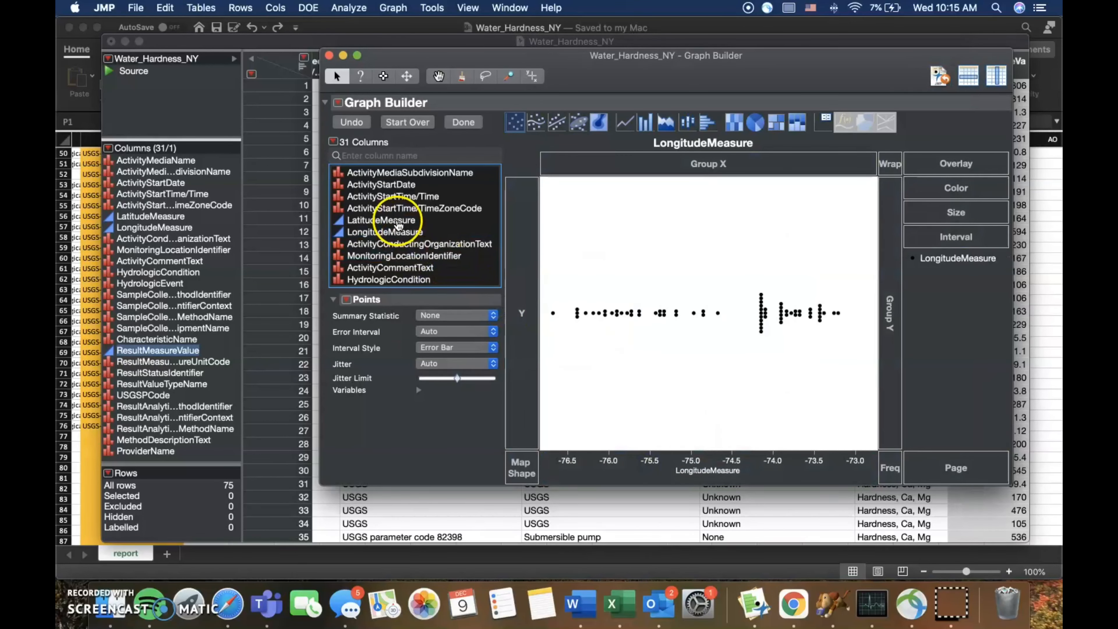
drag(399, 225, 514, 313)
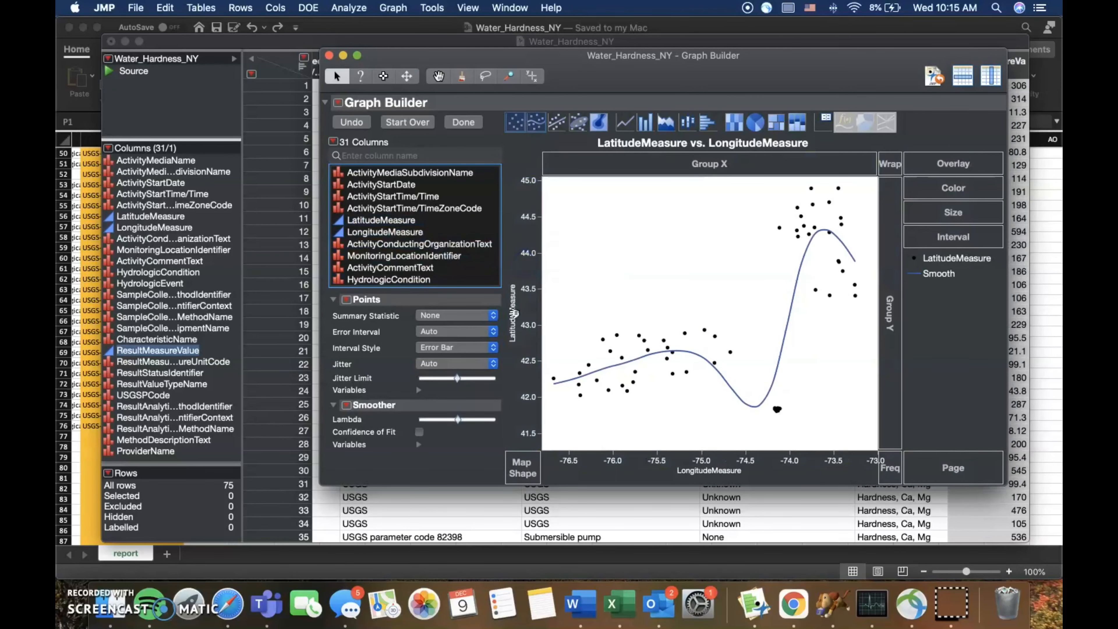
click(537, 123)
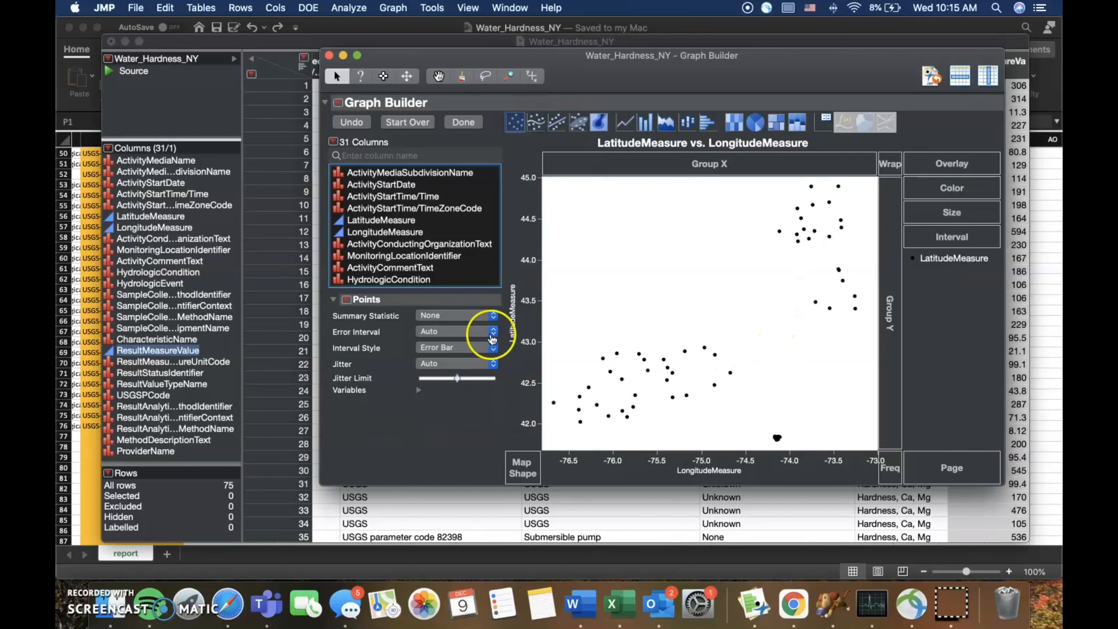
Color the plotted station points by ResultMeasureValue.
scroll(465, 253, down, 5)
scroll(467, 260, down, 3)
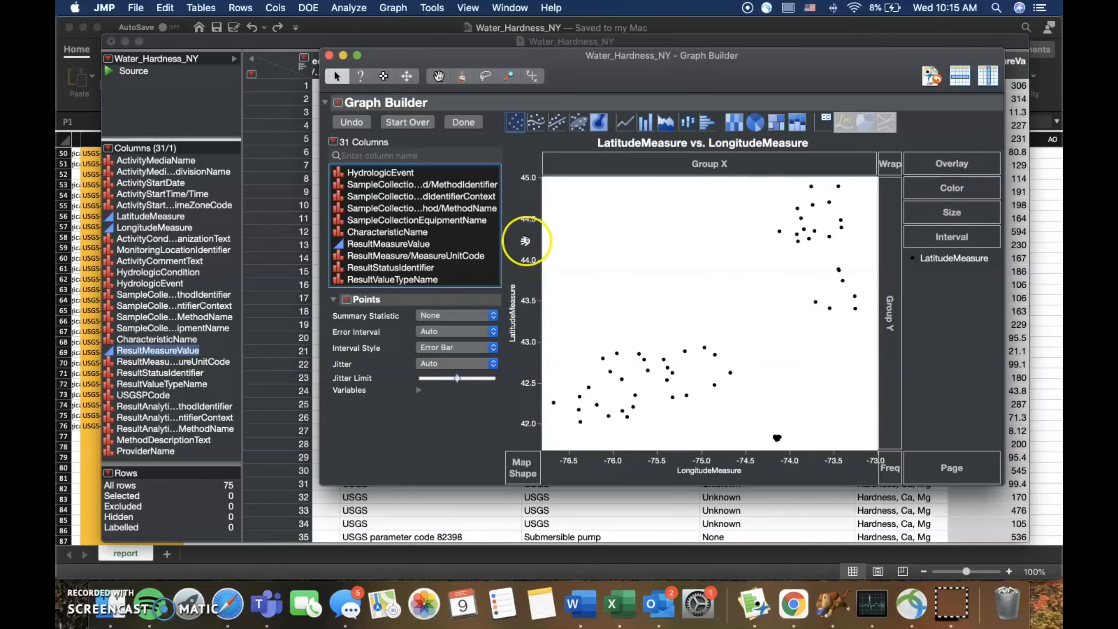
click(402, 245)
drag(403, 246, 933, 194)
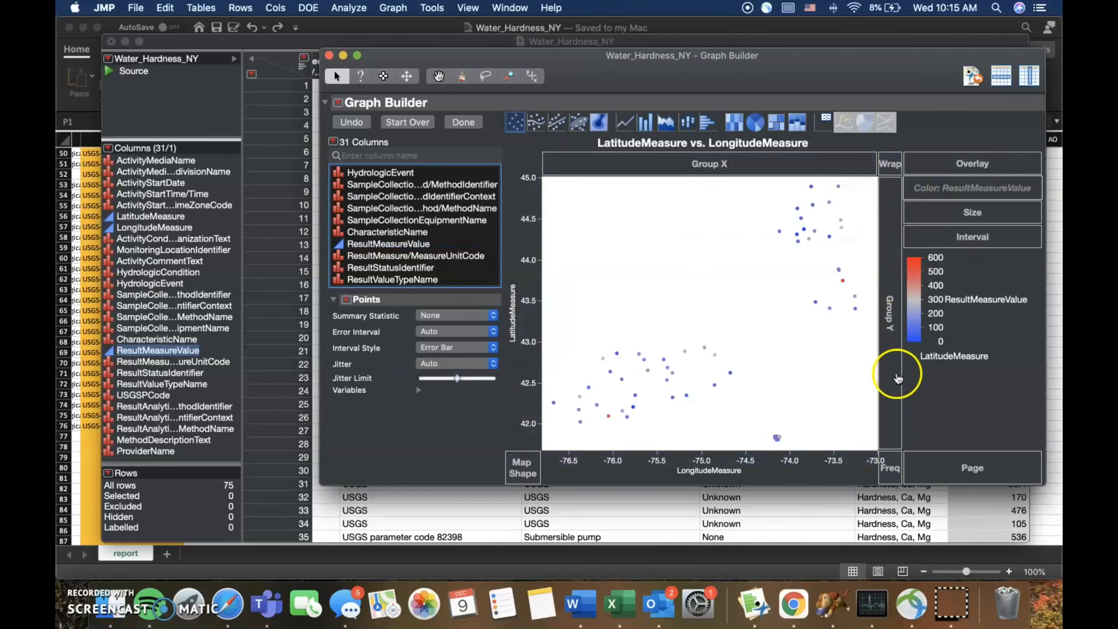
Set the ResultMeasureValue color gradient to a minimum of 0, a center of 120 and a maximum of 600.
right_click(938, 301)
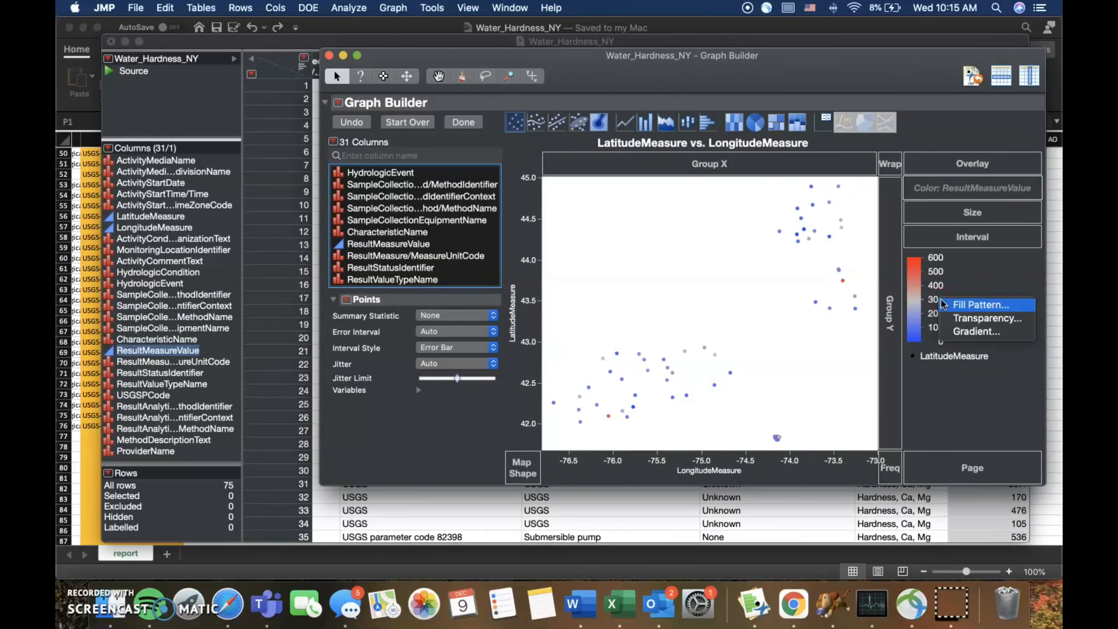
click(952, 333)
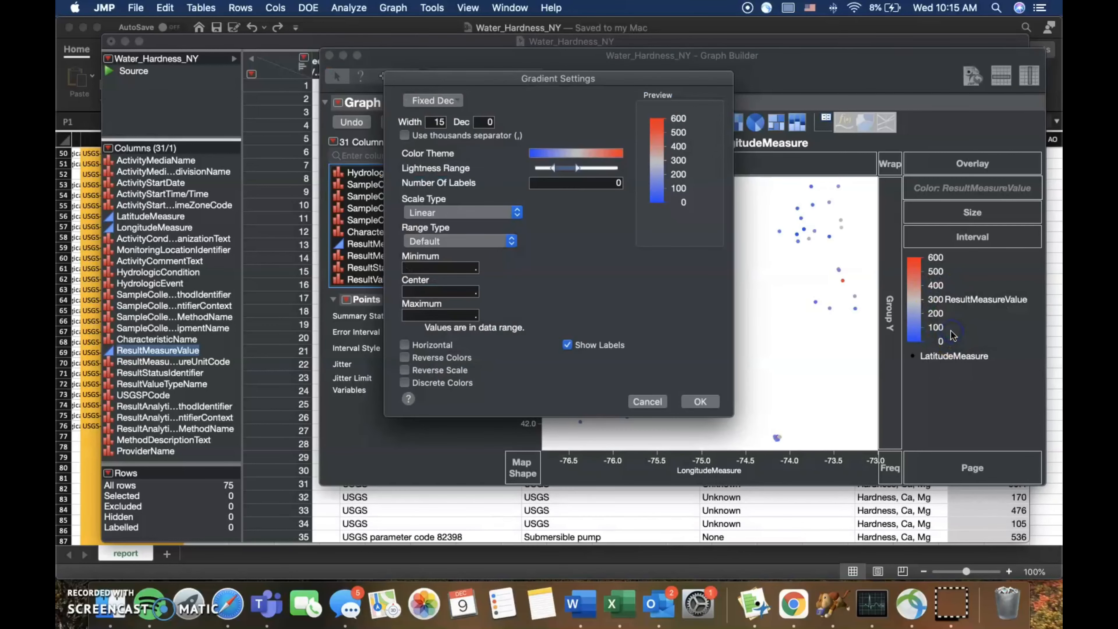
click(452, 268)
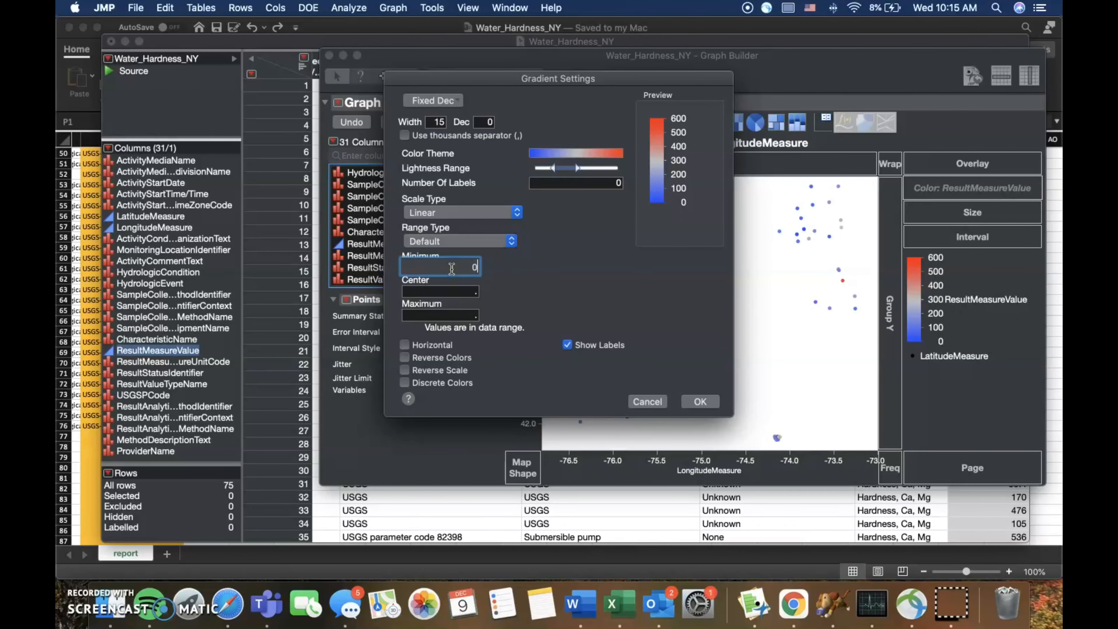
click(462, 315)
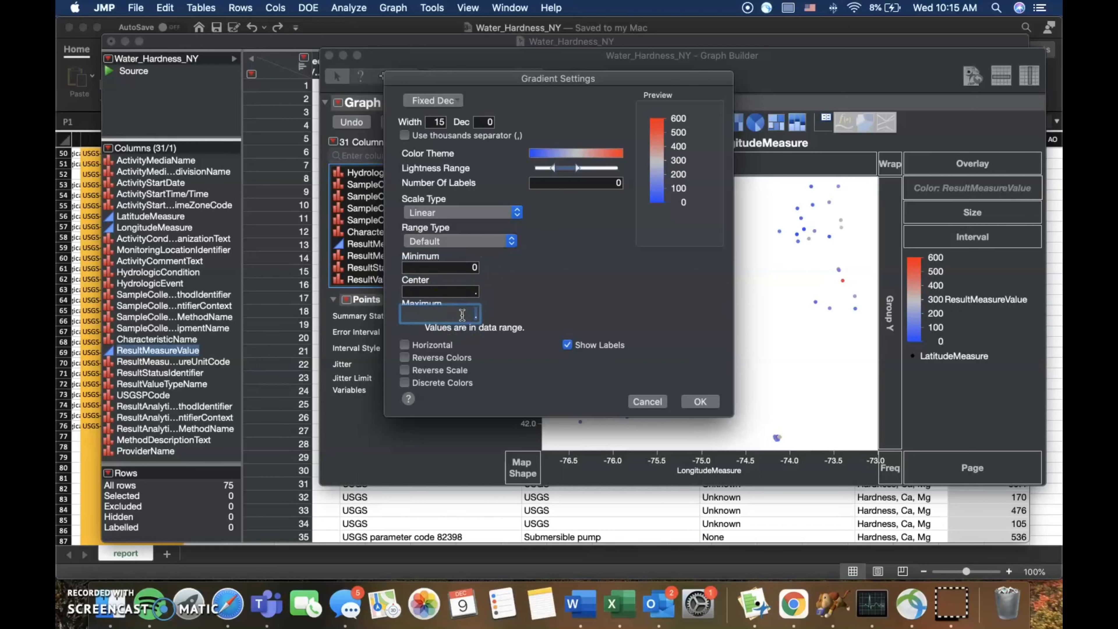
click(464, 286)
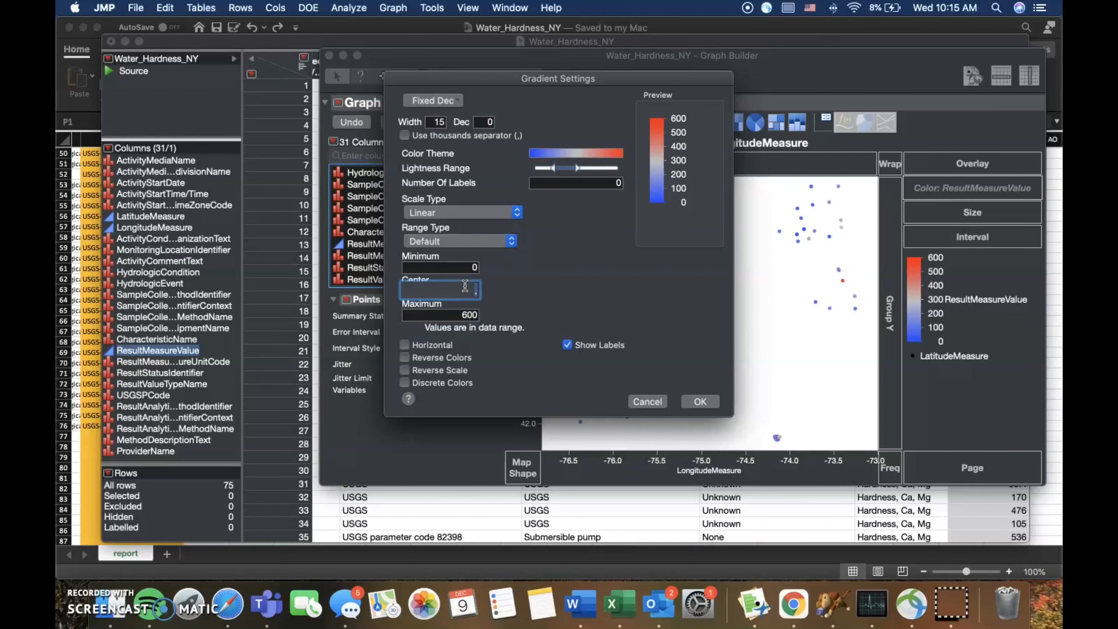
click(704, 401)
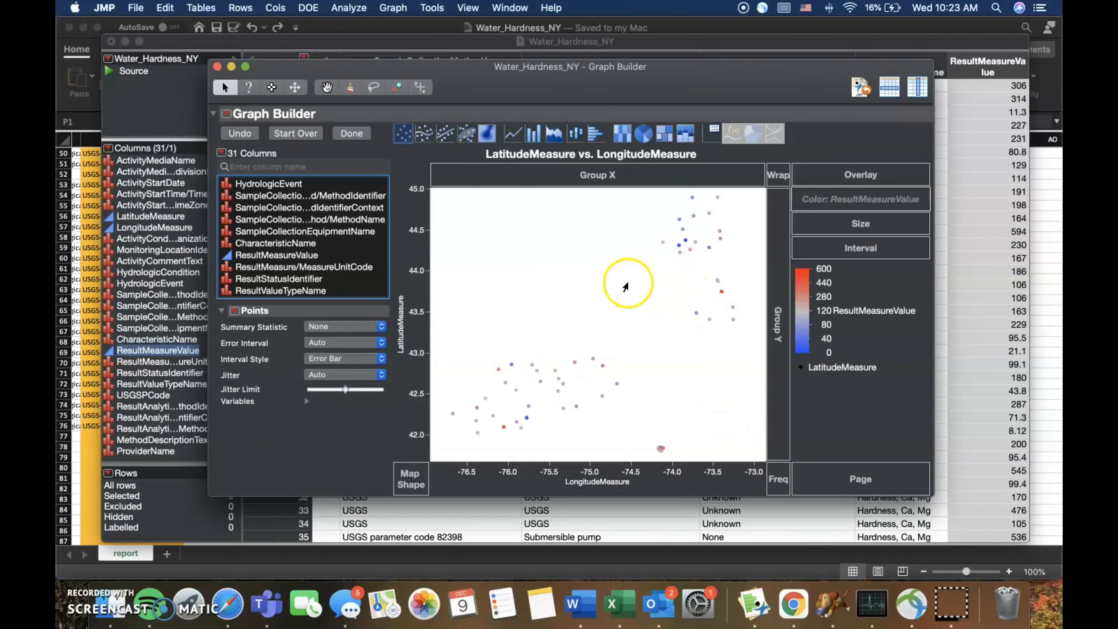
Add the NASA server satellite imagery as the background map behind the plotted station points, without any boundary overlay.
right_click(554, 252)
mouse_move(583, 310)
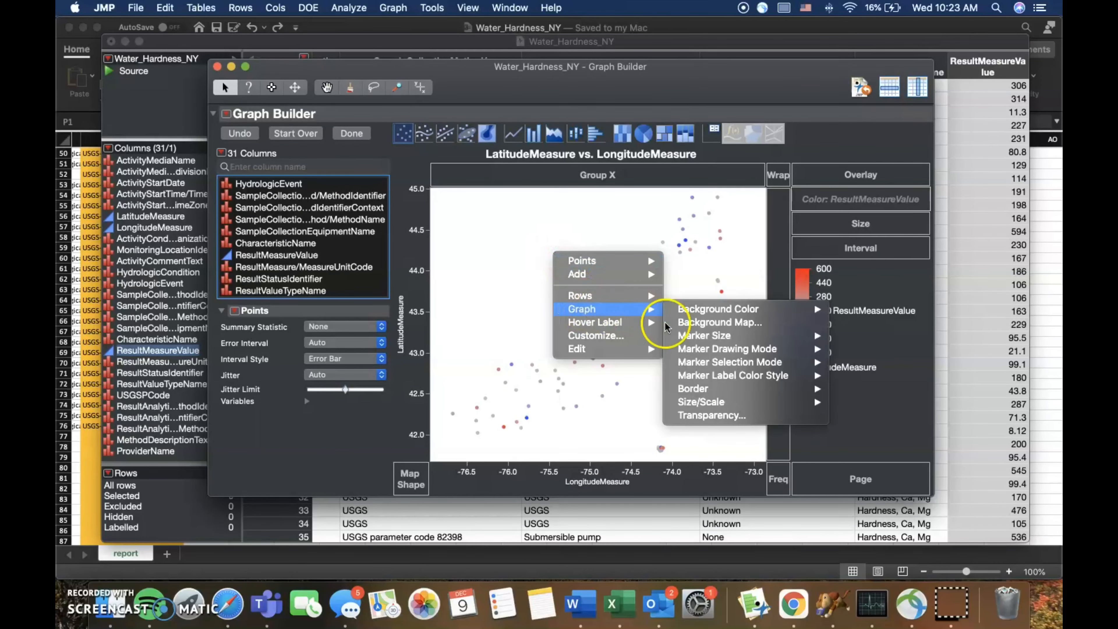
click(703, 324)
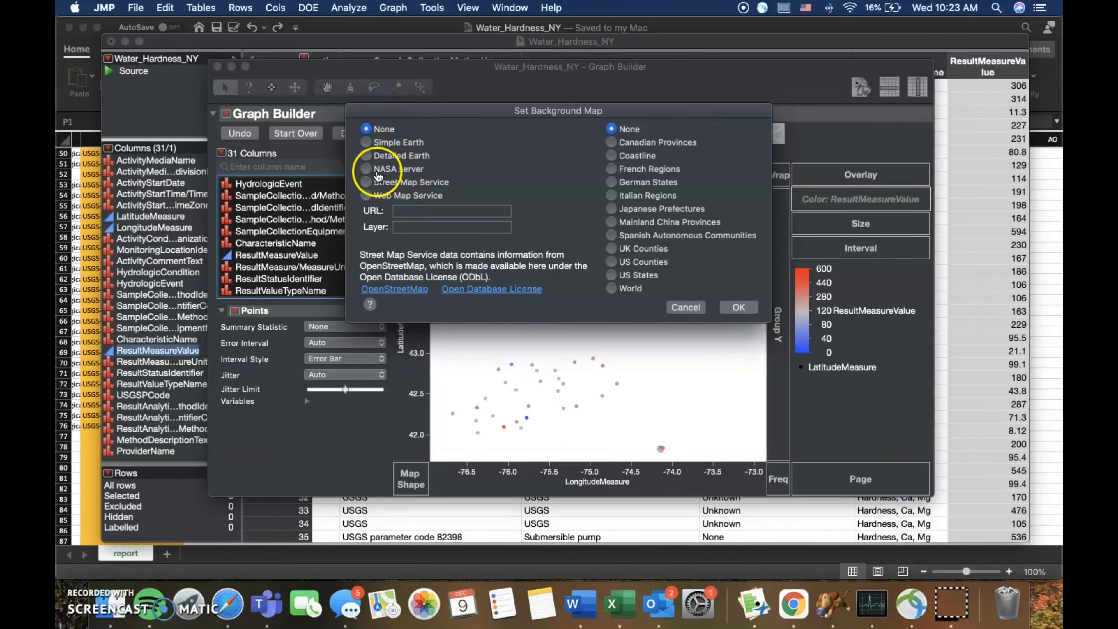
click(369, 170)
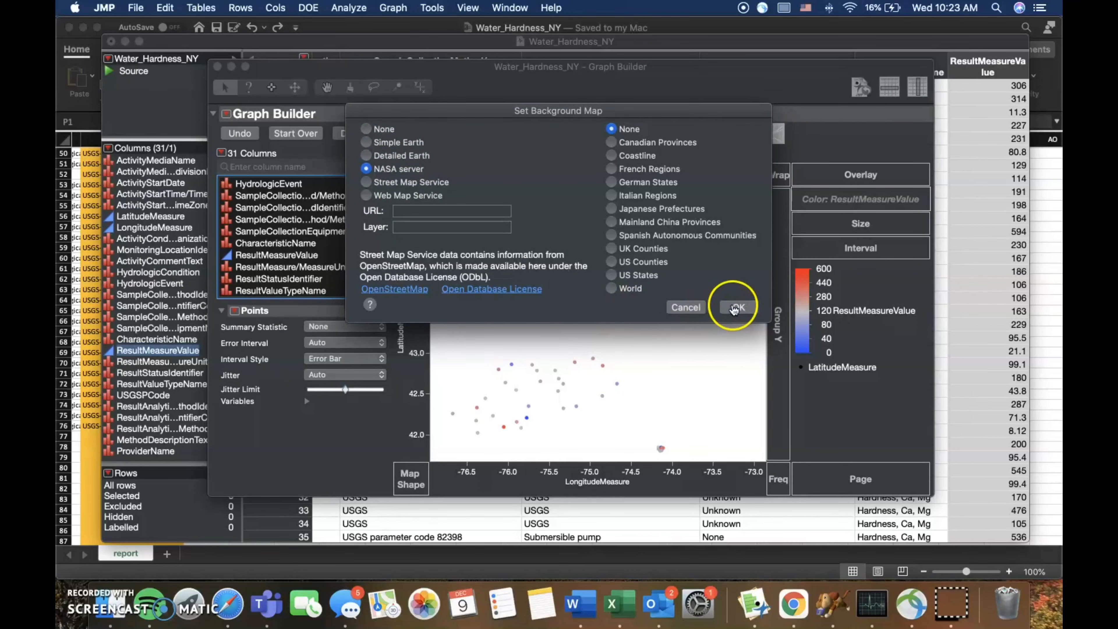
click(738, 307)
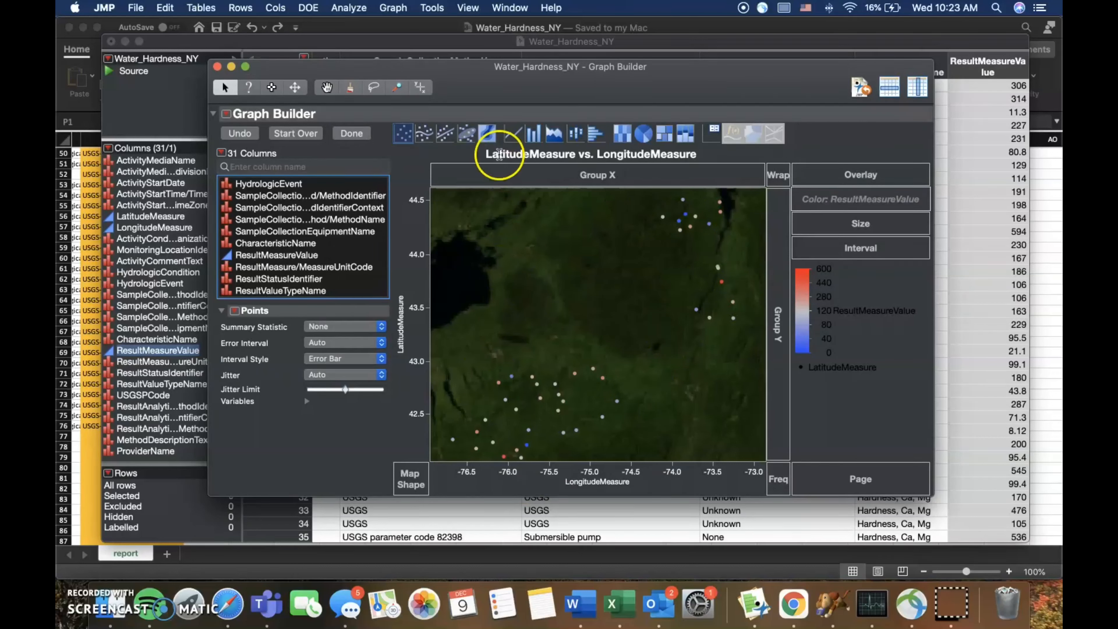
click(489, 133)
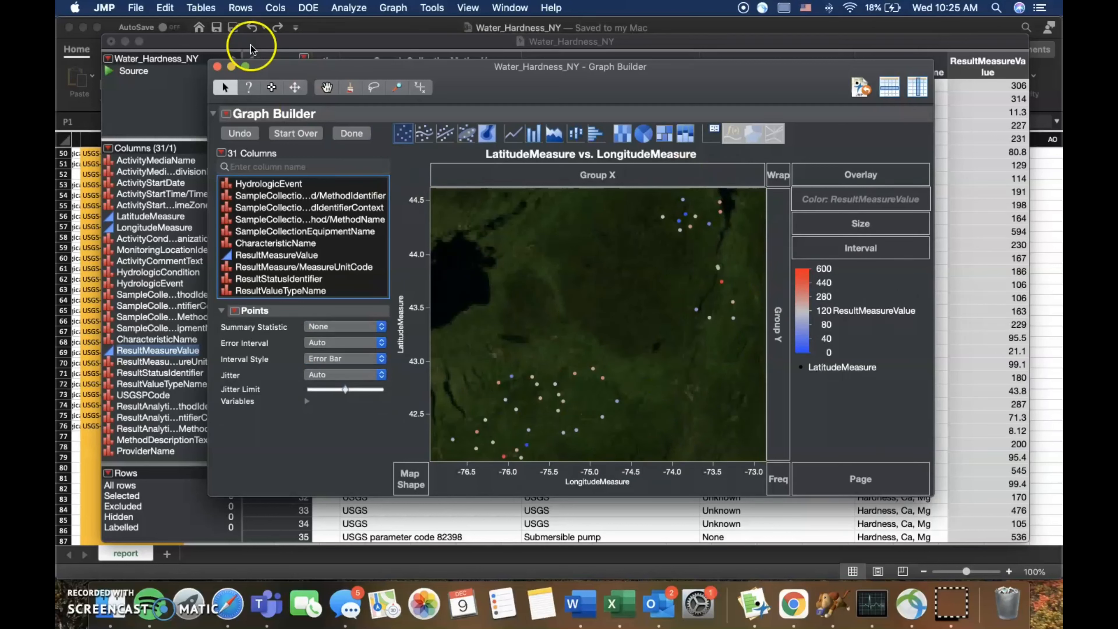
Set up an export of the Graph Builder report as an image in TIFF format.
click(138, 8)
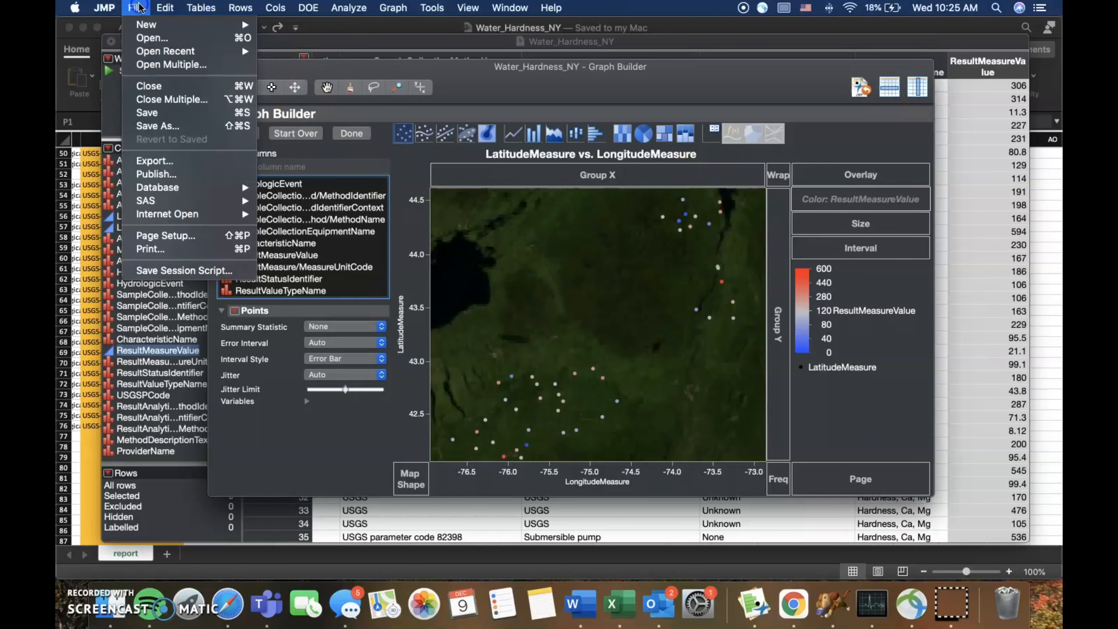
click(155, 161)
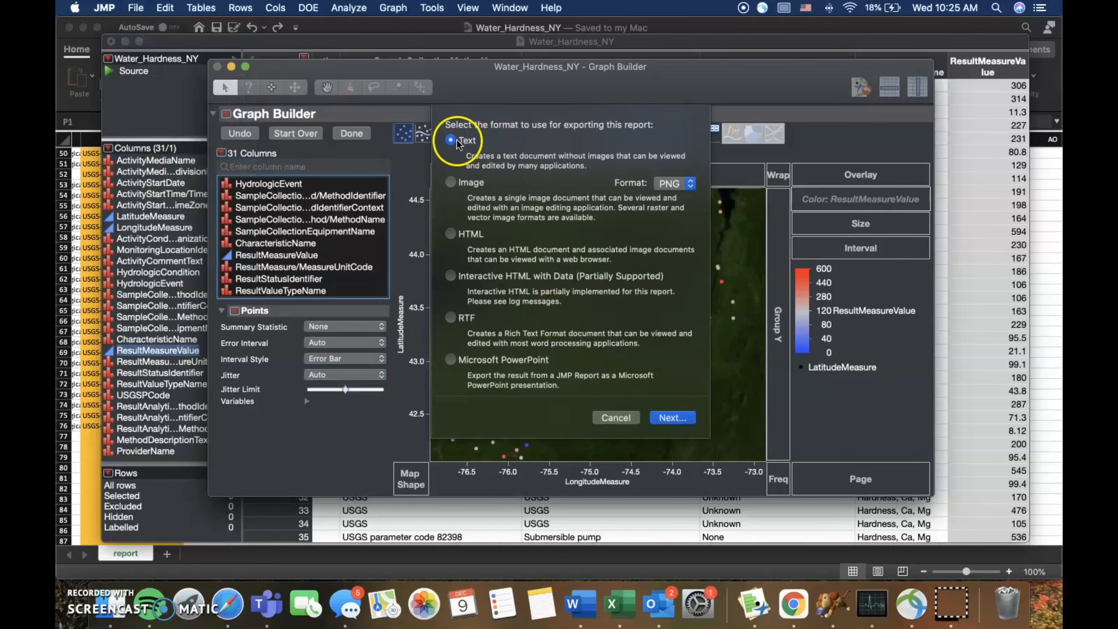
click(451, 182)
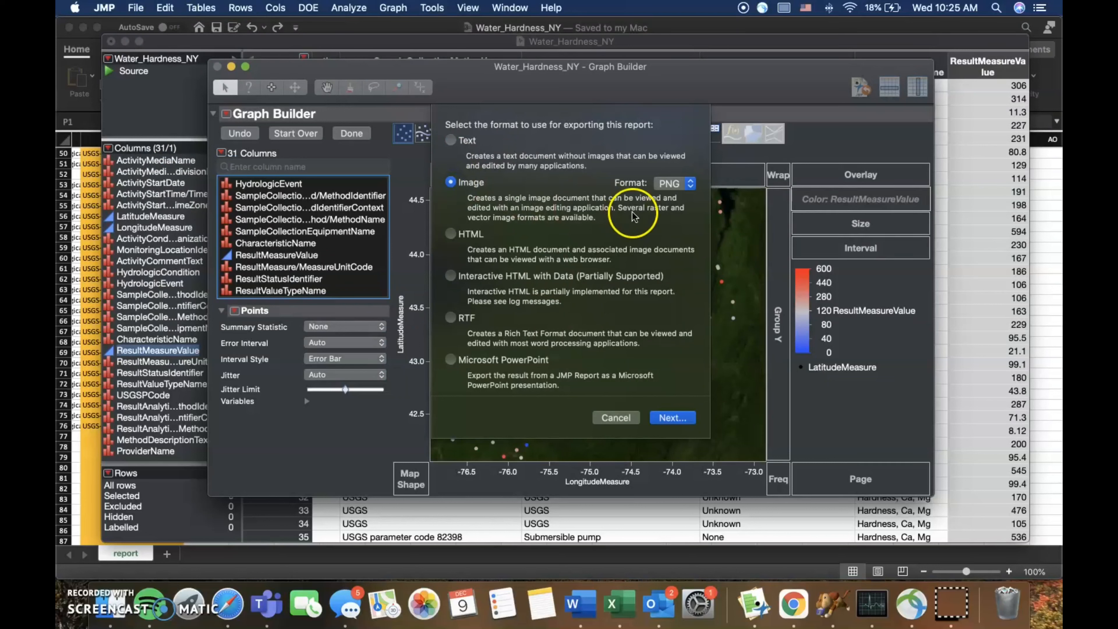
click(682, 184)
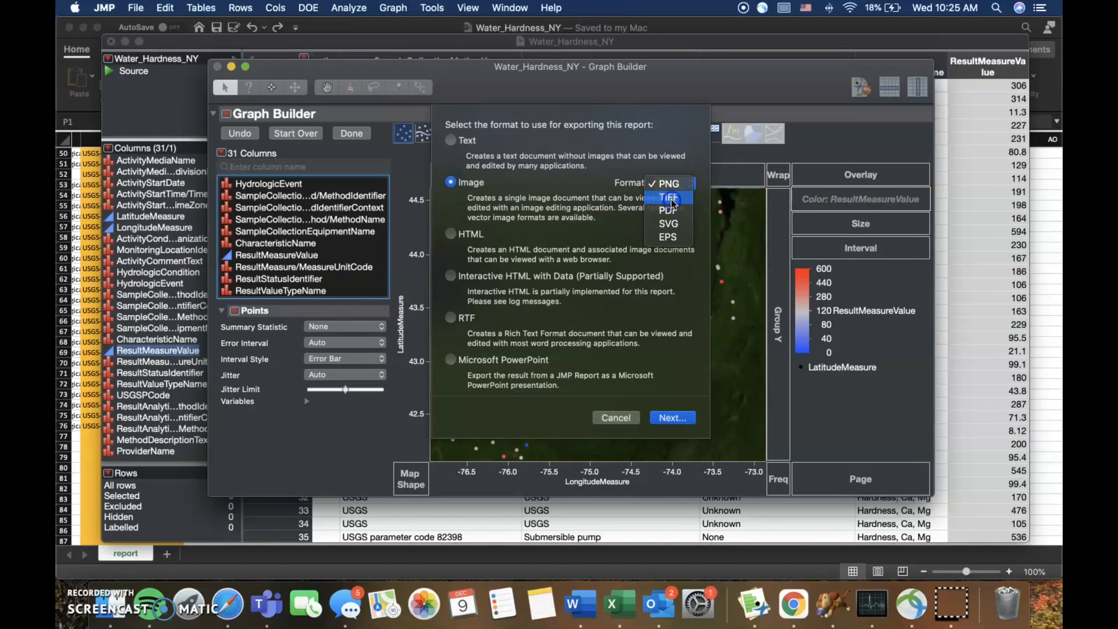
click(678, 197)
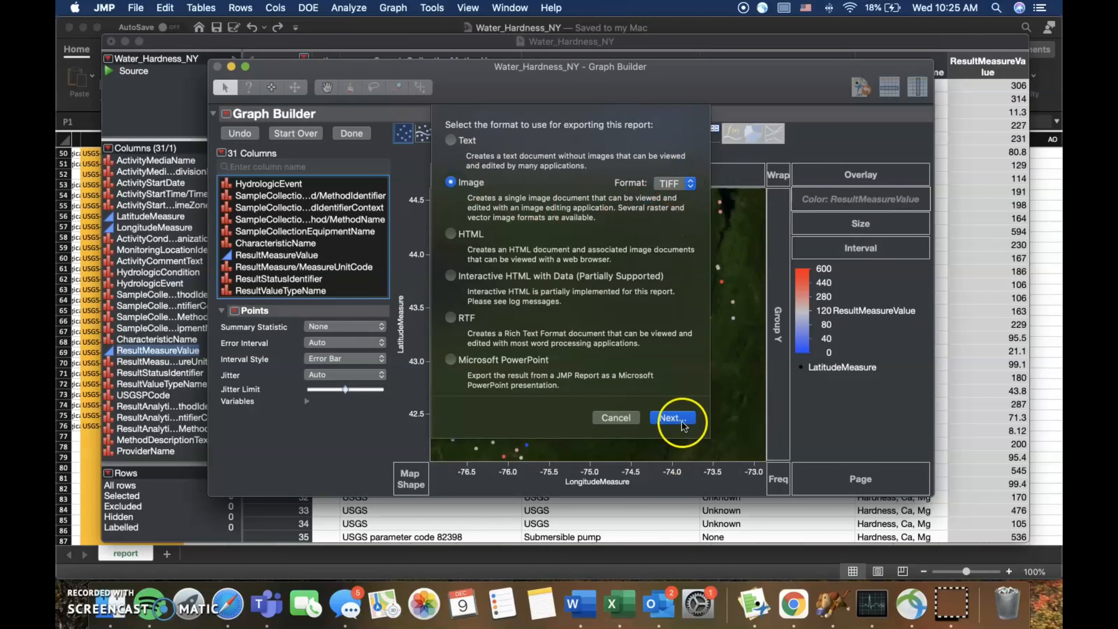
click(672, 418)
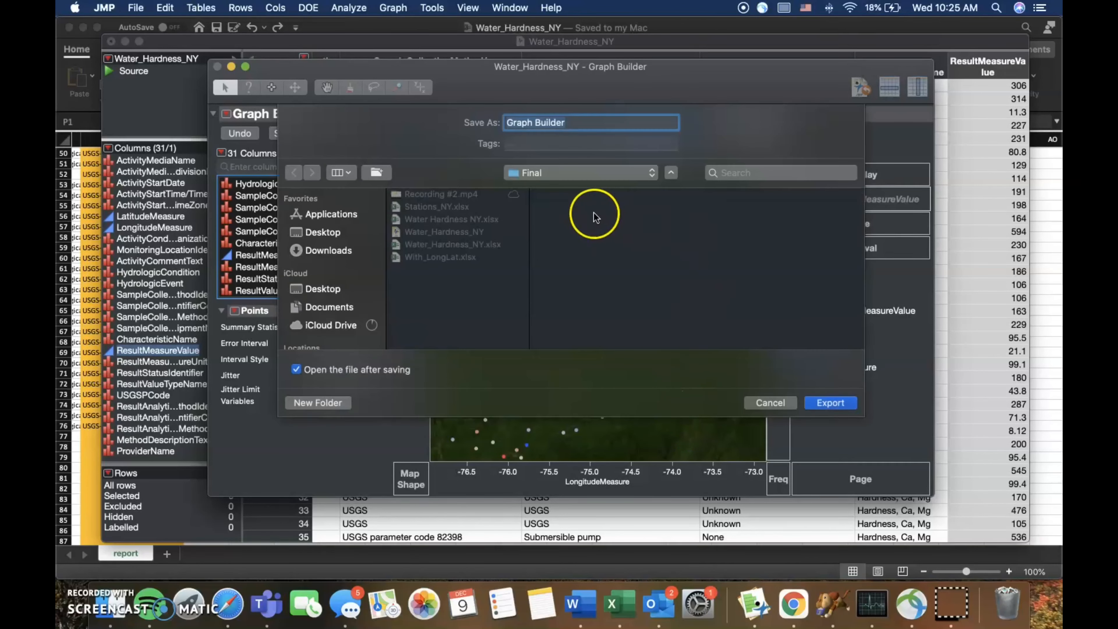
Name the image Graph_Water _Hardness, export it to the Final folder, and reposition the opened image's window over the graph.
click(597, 123)
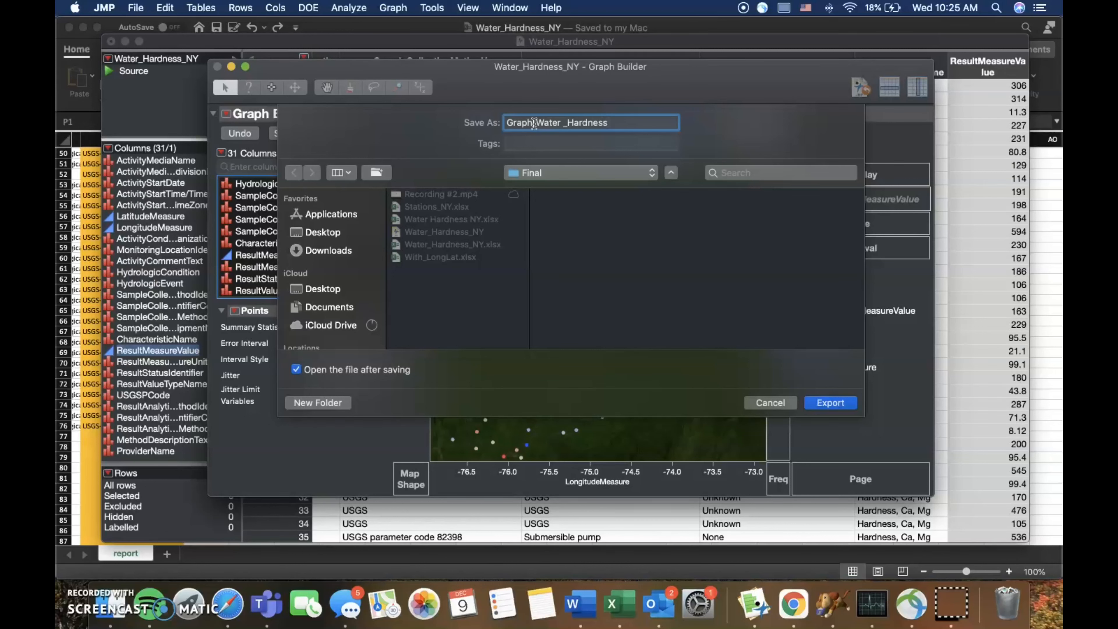
click(821, 404)
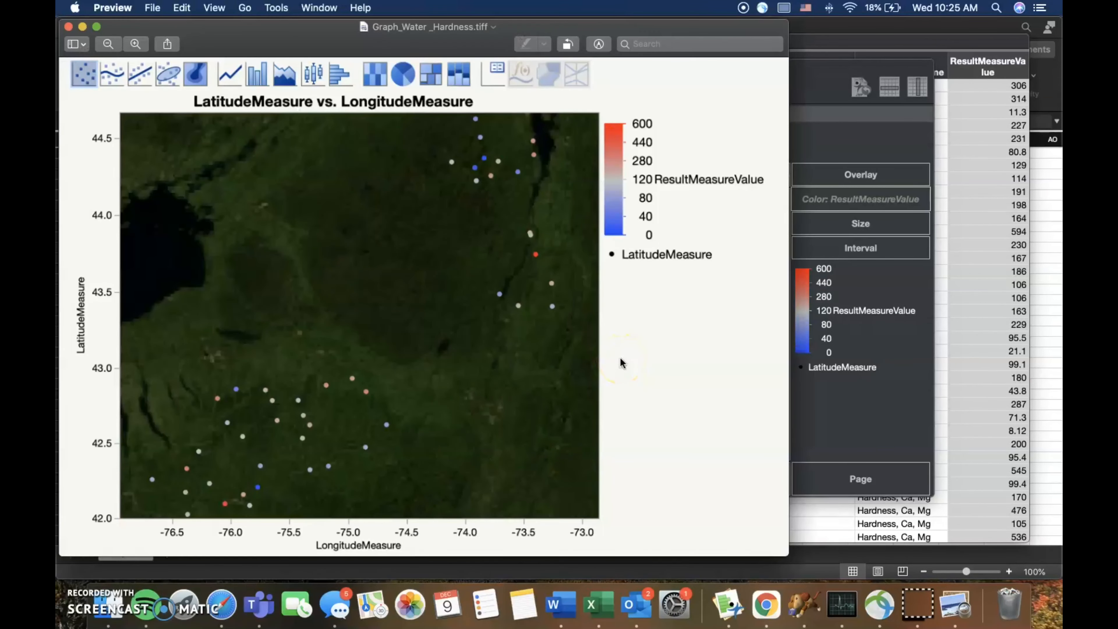
drag(340, 30, 593, 60)
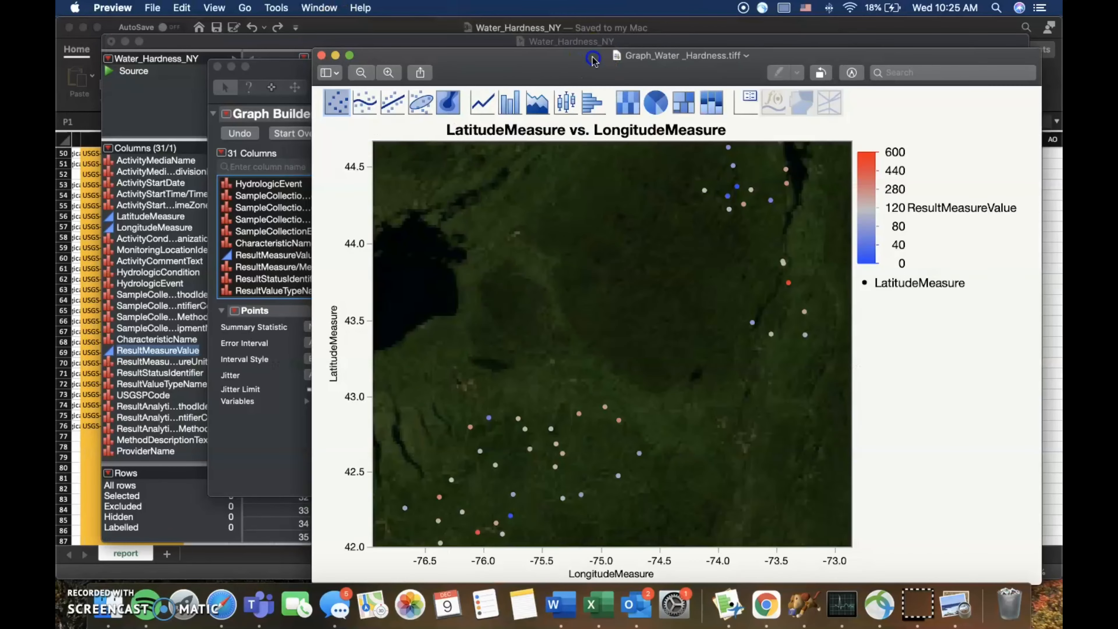